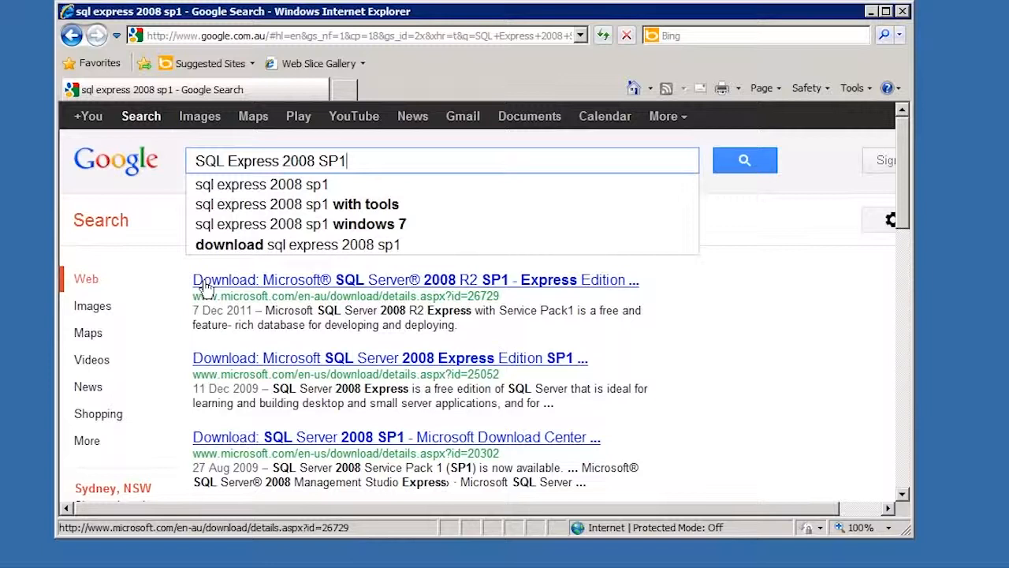
Open the download page for SQL Server 2008 Express Edition SP1 in a new tab, and search for admt to do likewise for Active Directory Migration Tool version 3.2.
right_click(280, 367)
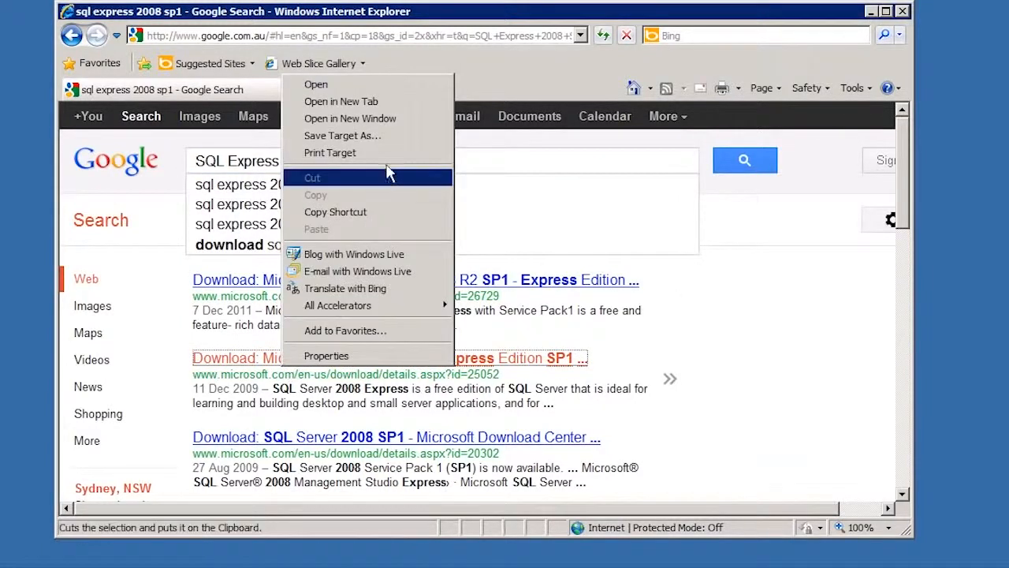
left_click(383, 101)
left_click_drag(367, 162, 125, 169)
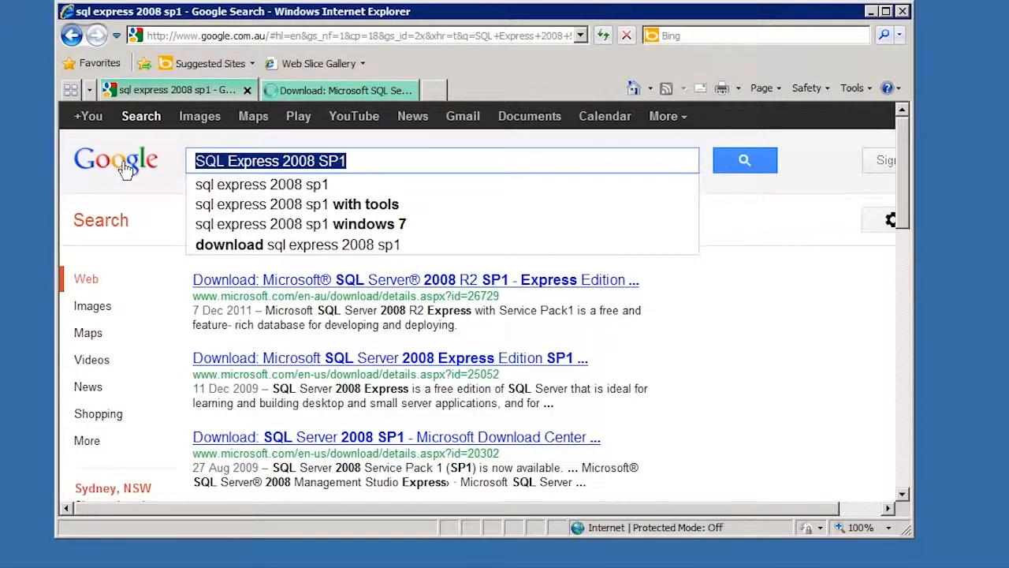
type("admt")
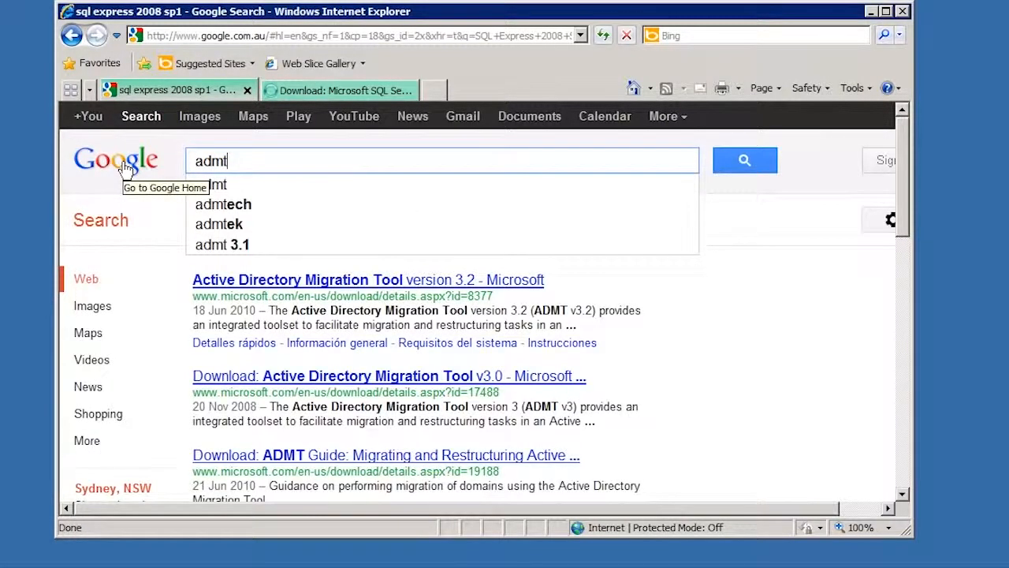
right_click(258, 279)
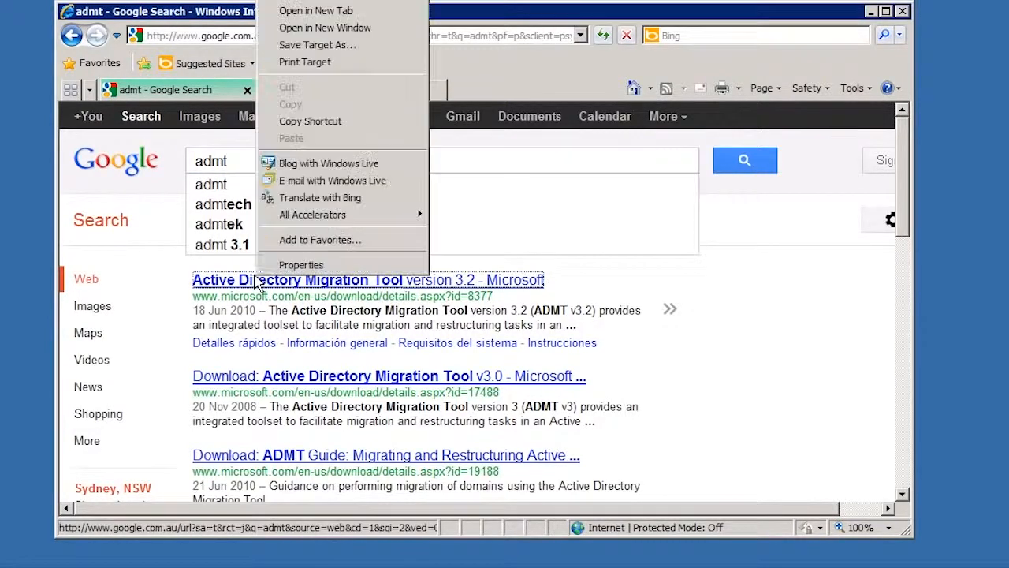
left_click(342, 16)
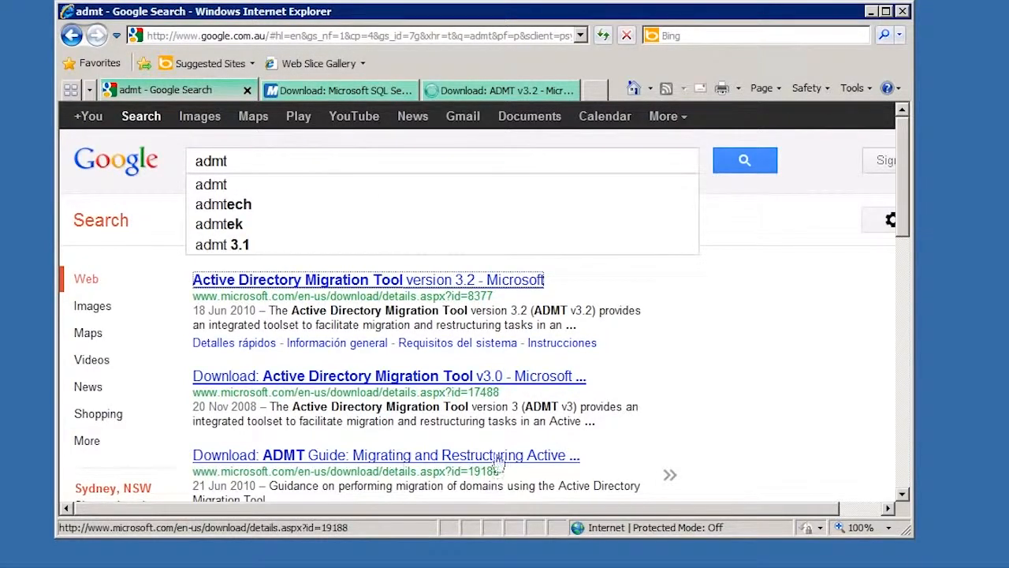
Download ADMTmigguide.doc from the ADMT Guide result, saving it to the desktop, and close that page's tab.
left_click(212, 457)
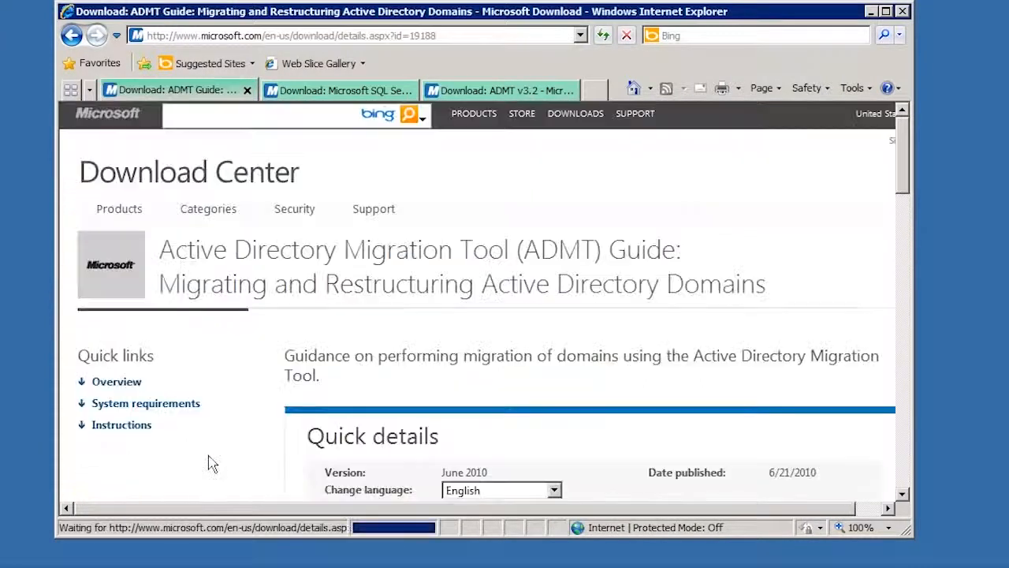
left_click(903, 436)
left_click(820, 211)
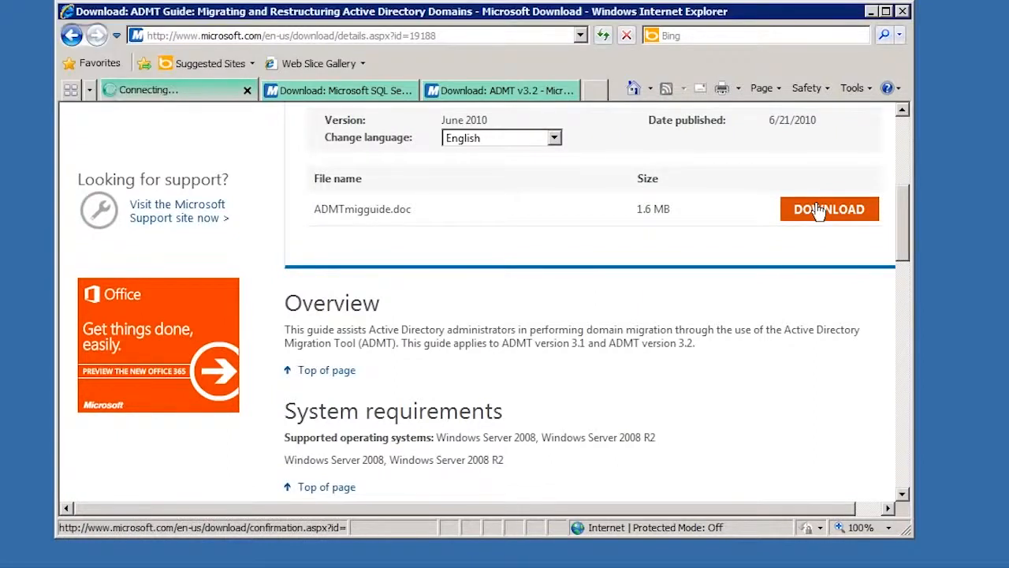
left_click(421, 368)
left_click(543, 290)
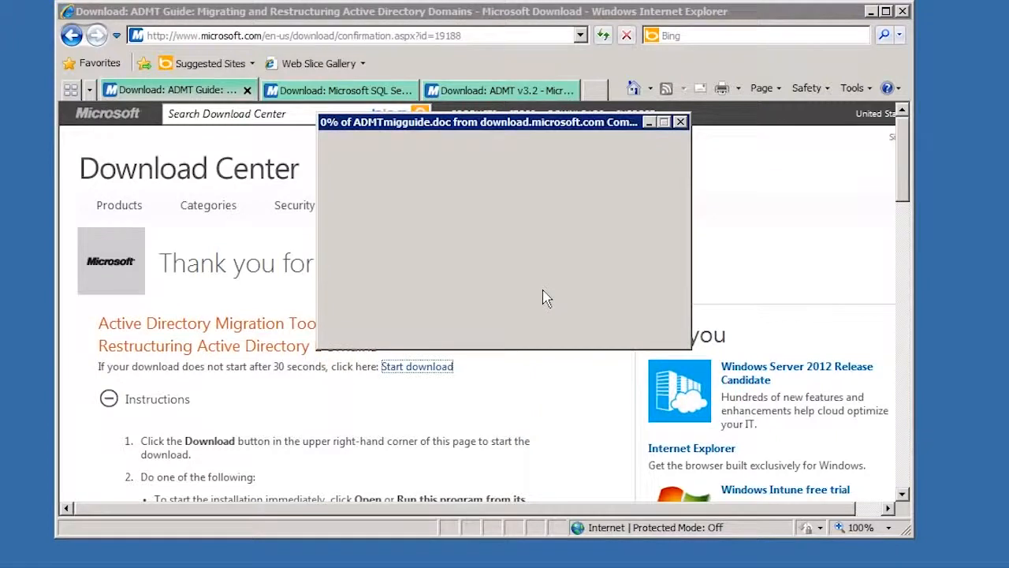
left_click(644, 323)
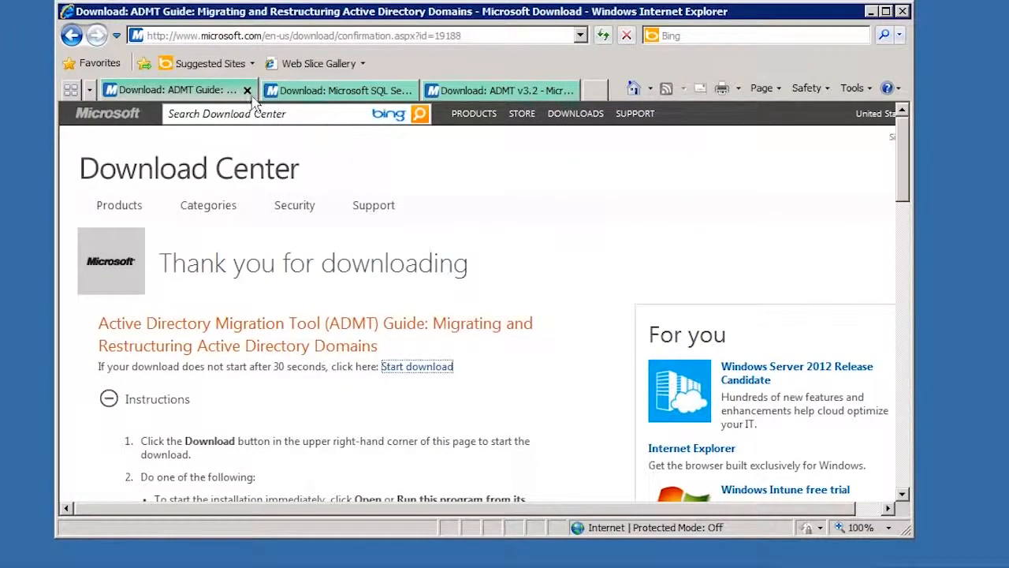
left_click(246, 90)
Download SQLEXPR_x64_ENU.exe from the SQL Server 2008 Express Edition SP1 page and close its tab.
scroll(904, 181, "down", 4)
left_click(830, 368)
left_click(566, 285)
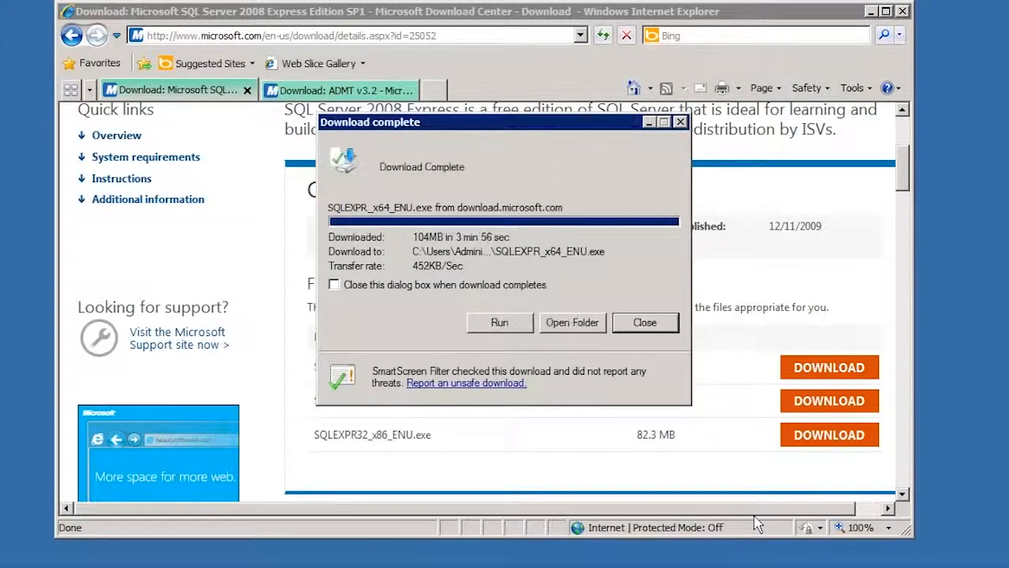
left_click(645, 322)
left_click(247, 90)
Download admtsetup32.exe from the Active Directory Migration Tool version 3.2 page.
left_click_drag(902, 160, 903, 195)
left_click(823, 386)
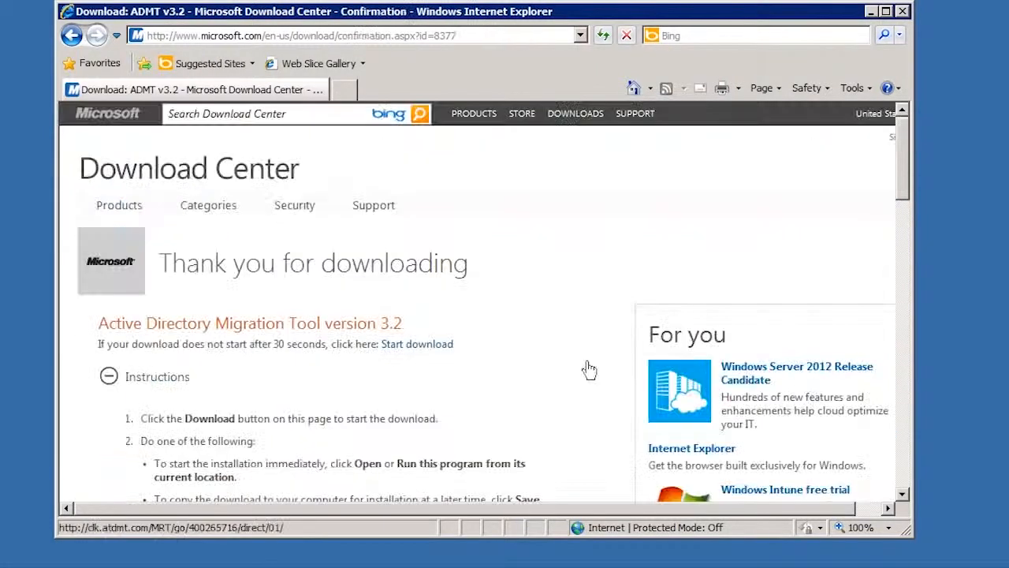
left_click(412, 281)
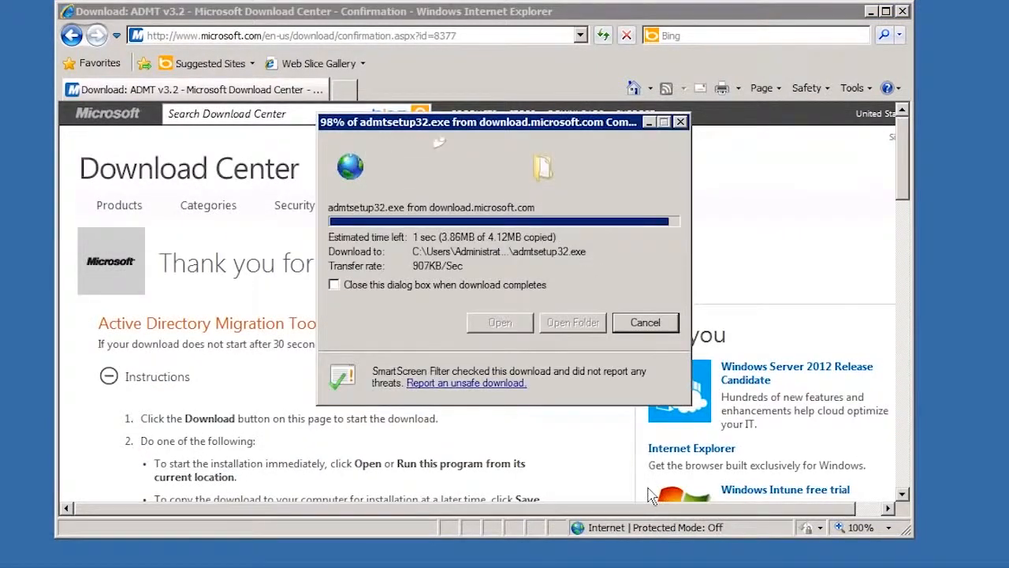
left_click(642, 329)
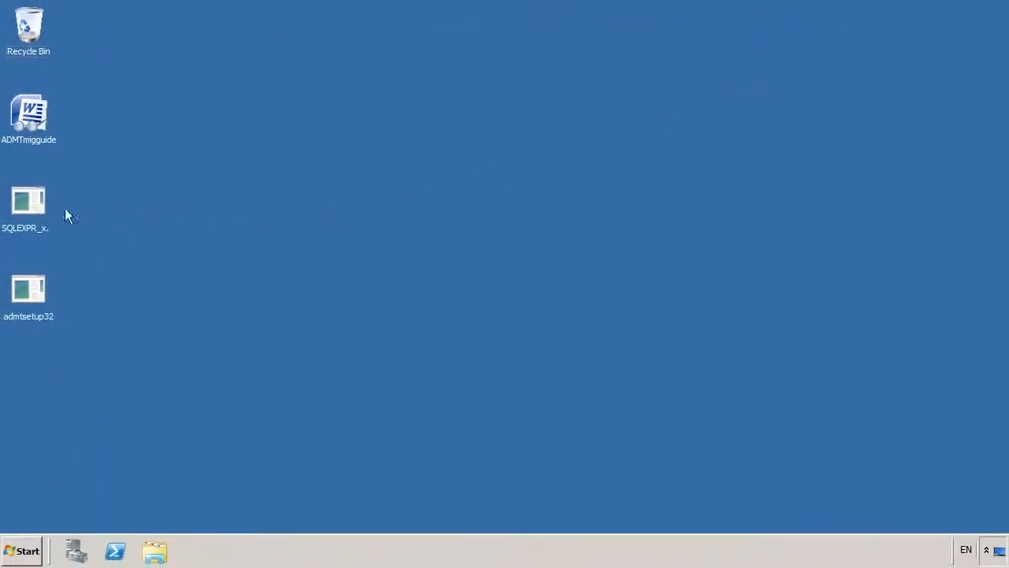
Run SQLEXPR_x64_ENU from the desktop and copy its extracted folder 09f80c87ed92d50457b4 from drive C: to the desktop.
double_click(24, 206)
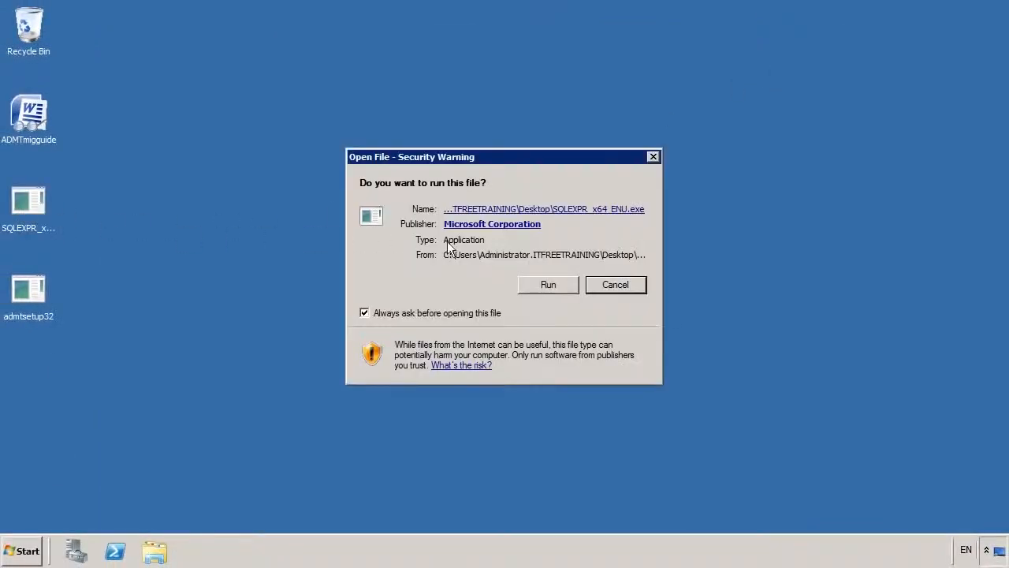
left_click(546, 282)
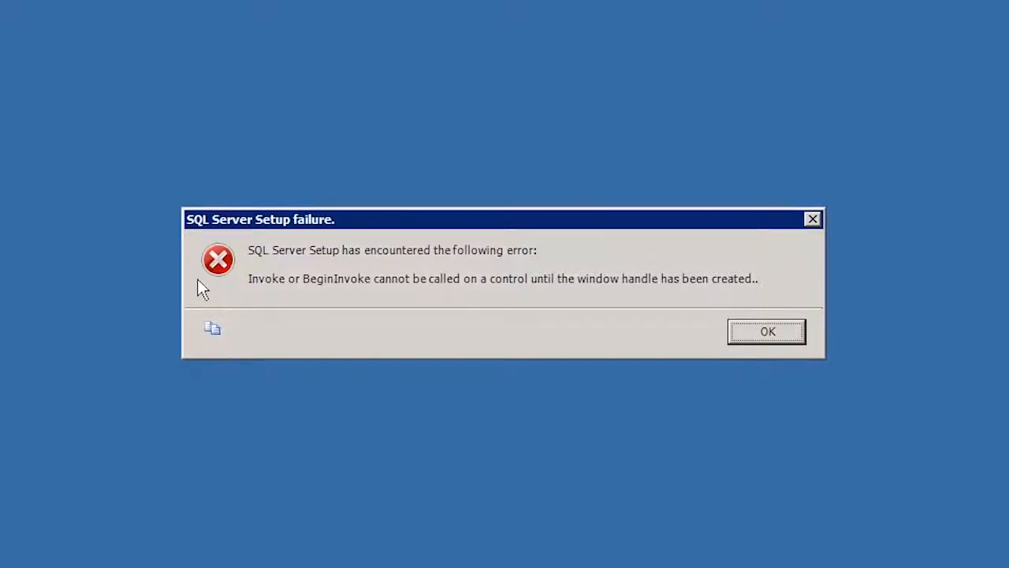
left_click(149, 553)
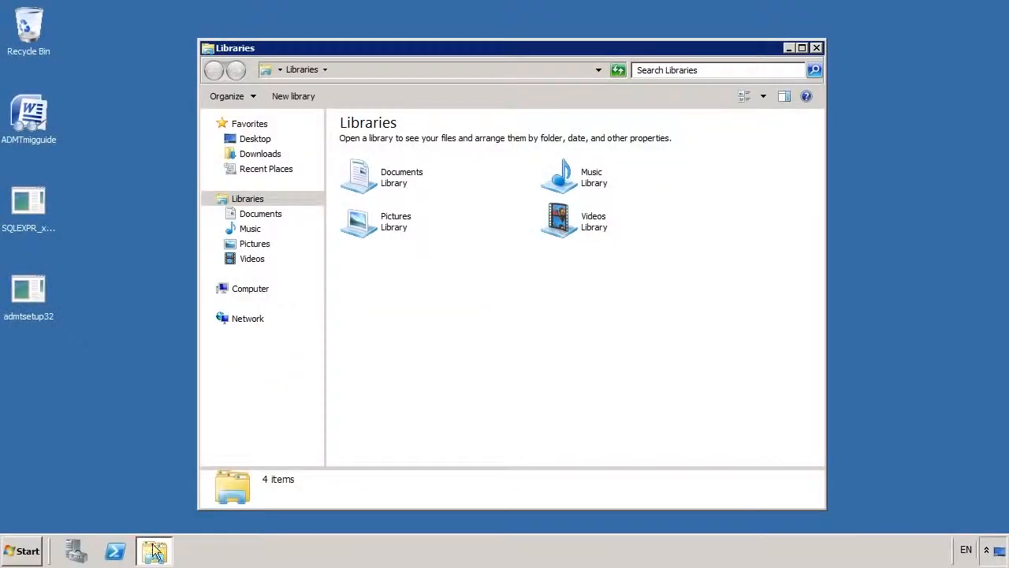
left_click(246, 292)
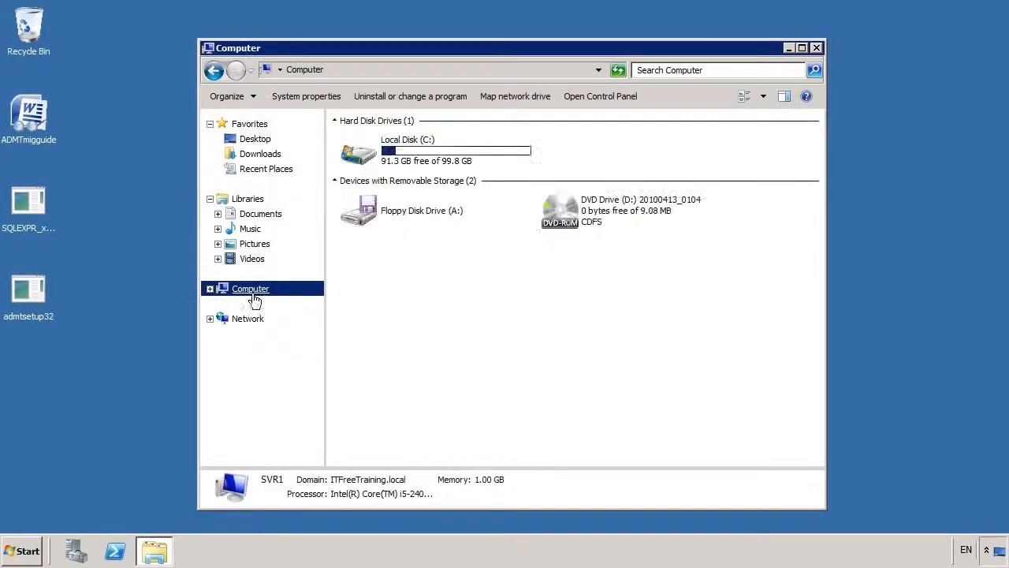
double_click(404, 157)
right_click(417, 142)
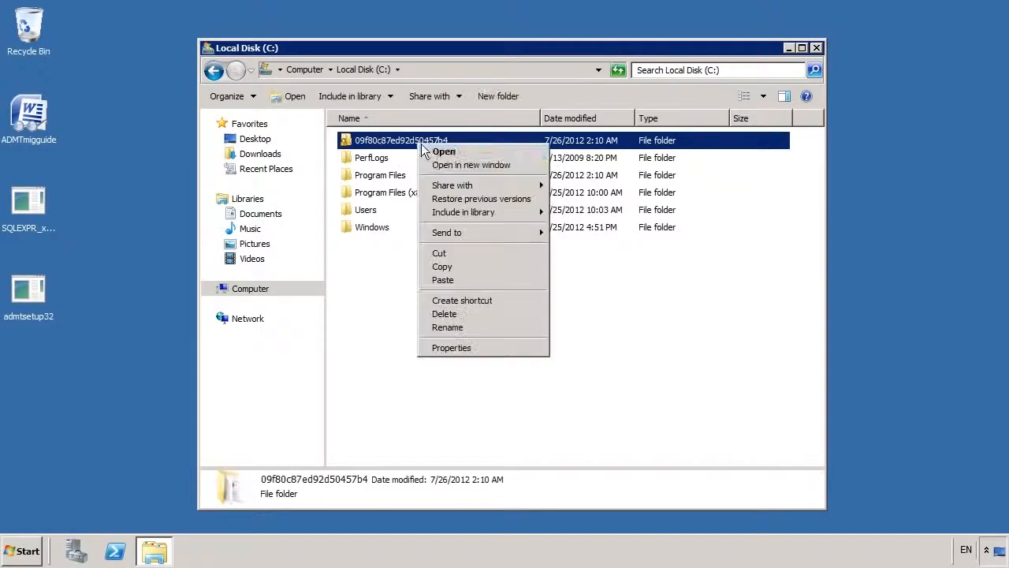
left_click(476, 265)
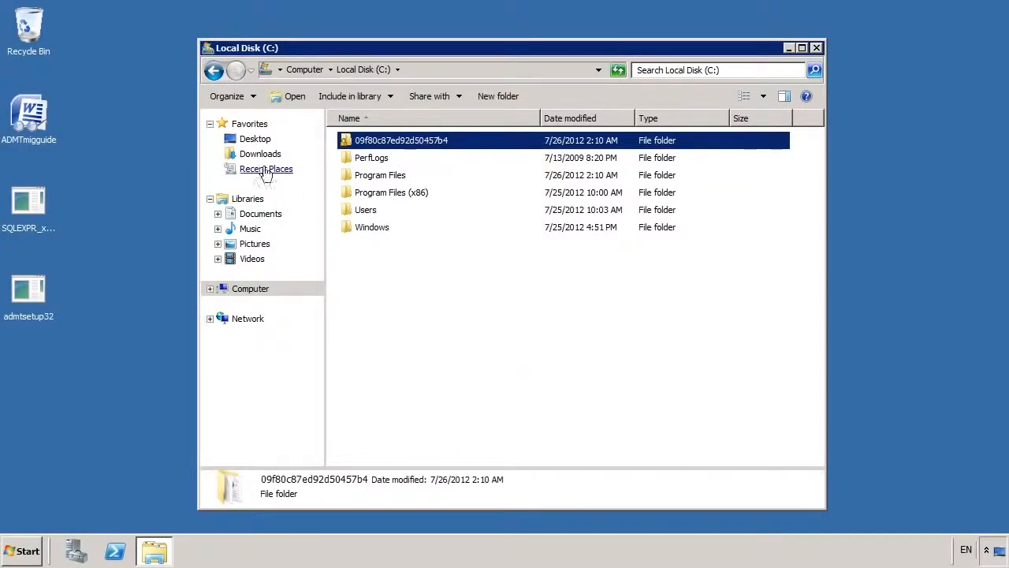
left_click(253, 139)
right_click(358, 349)
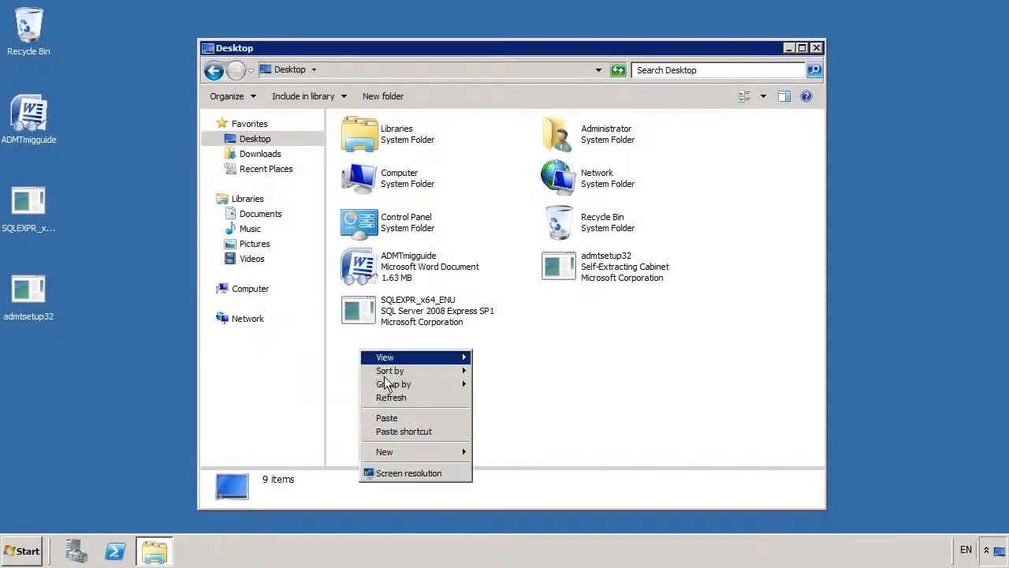
left_click(390, 415)
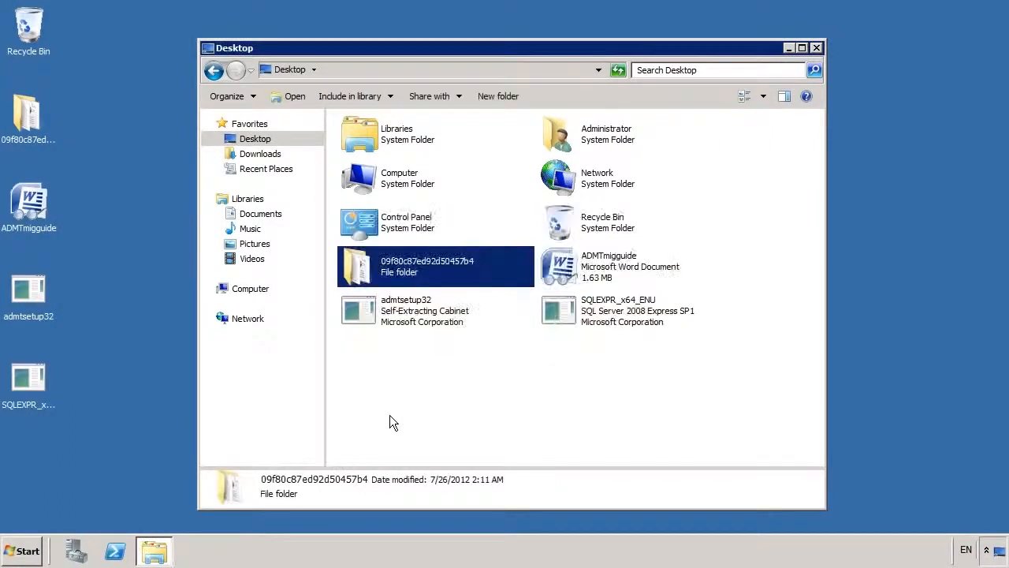
left_click(817, 48)
left_click(698, 320)
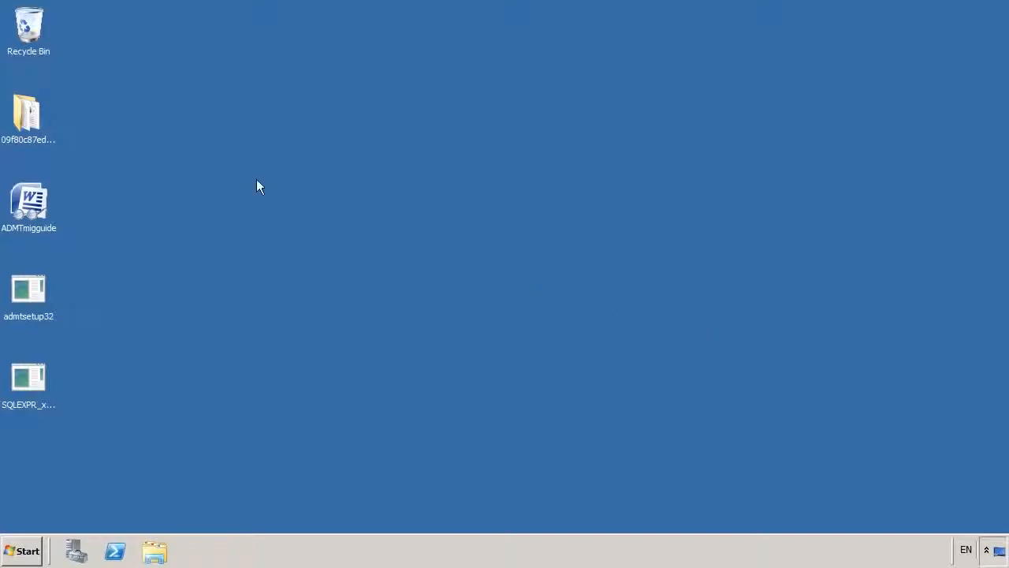
Run setup from the copied folder on the desktop and start a new SQL Server stand-alone installation.
double_click(33, 125)
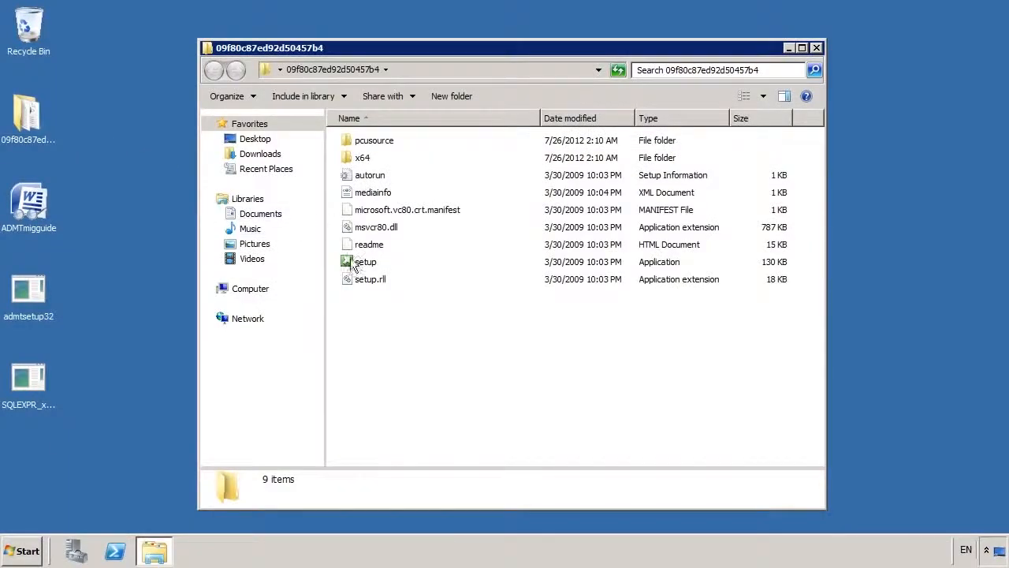
left_click(353, 262)
double_click(353, 262)
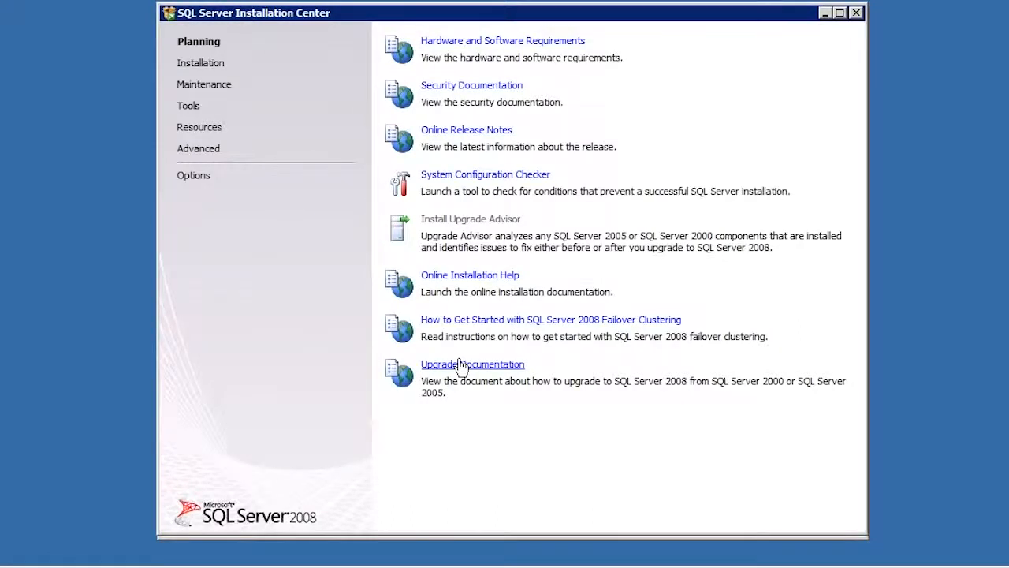
left_click(203, 69)
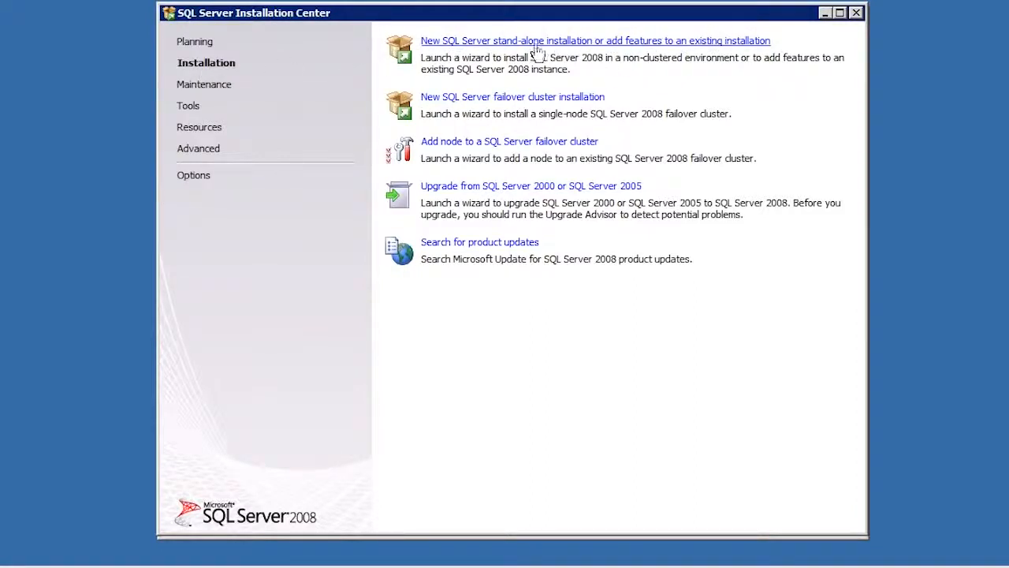
left_click(430, 41)
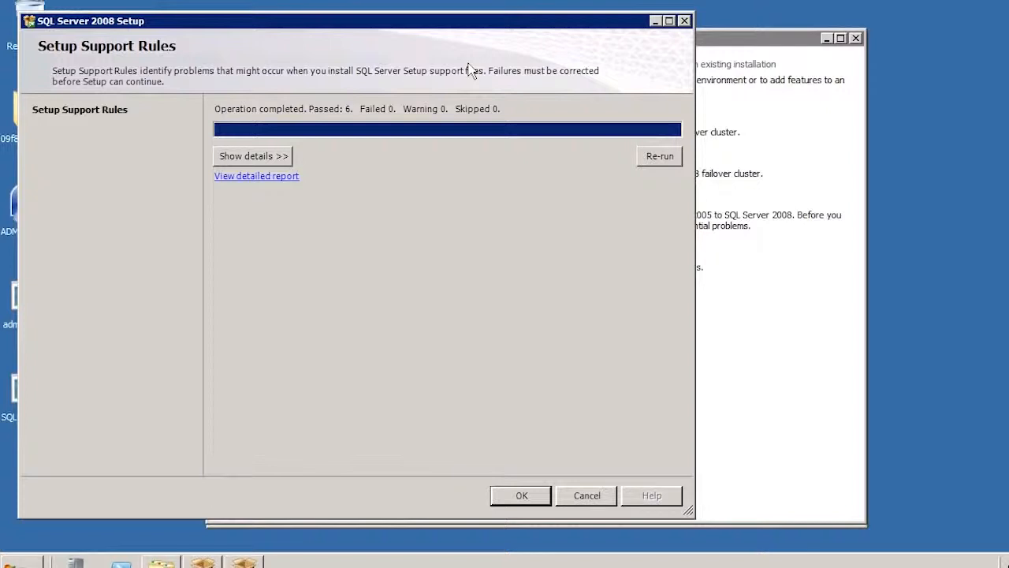
Continue setup with the free Express edition, accept the license terms and install the Setup Support Files.
left_click(512, 497)
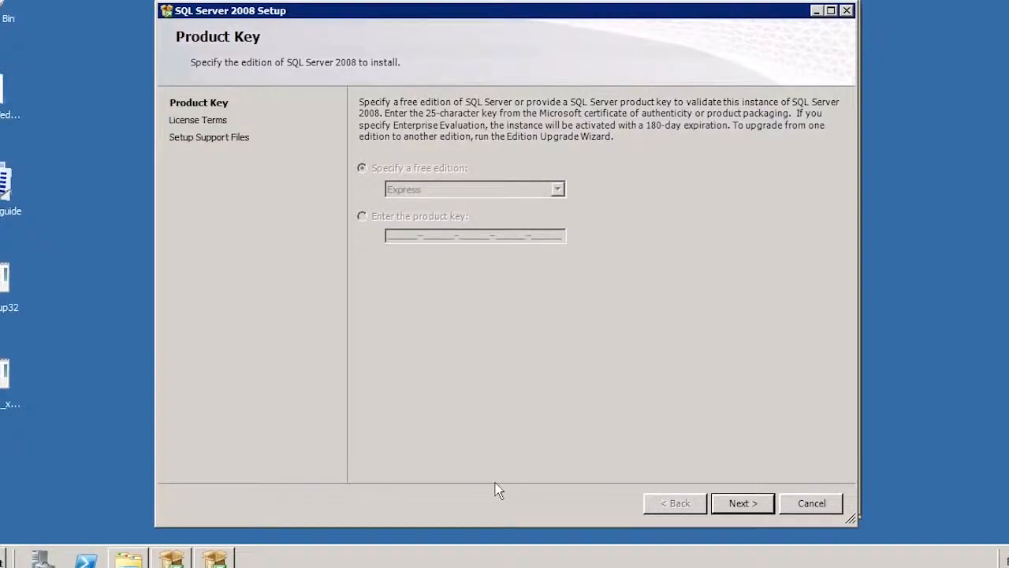
left_click(765, 505)
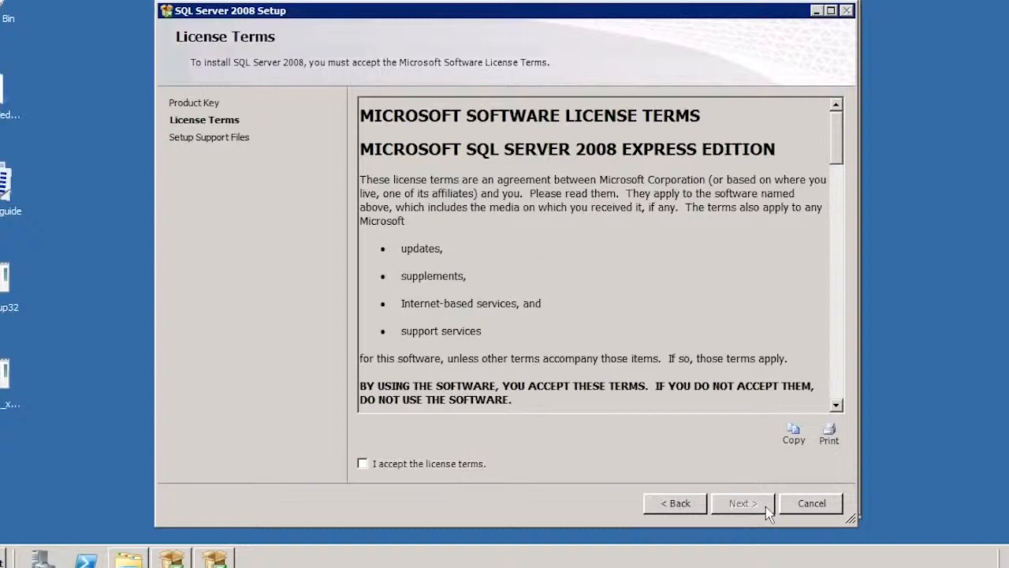
left_click(416, 464)
left_click(763, 510)
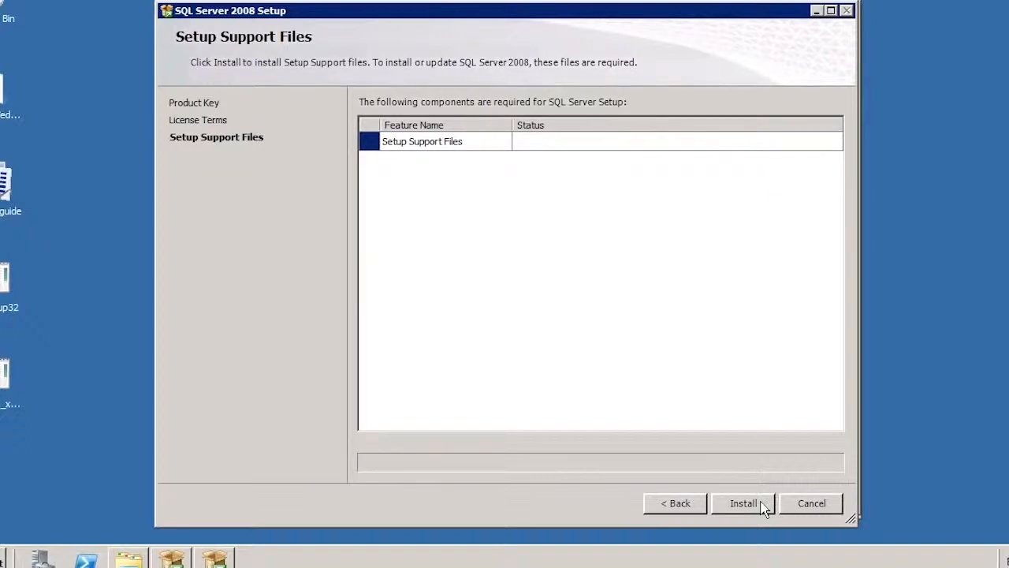
left_click(742, 503)
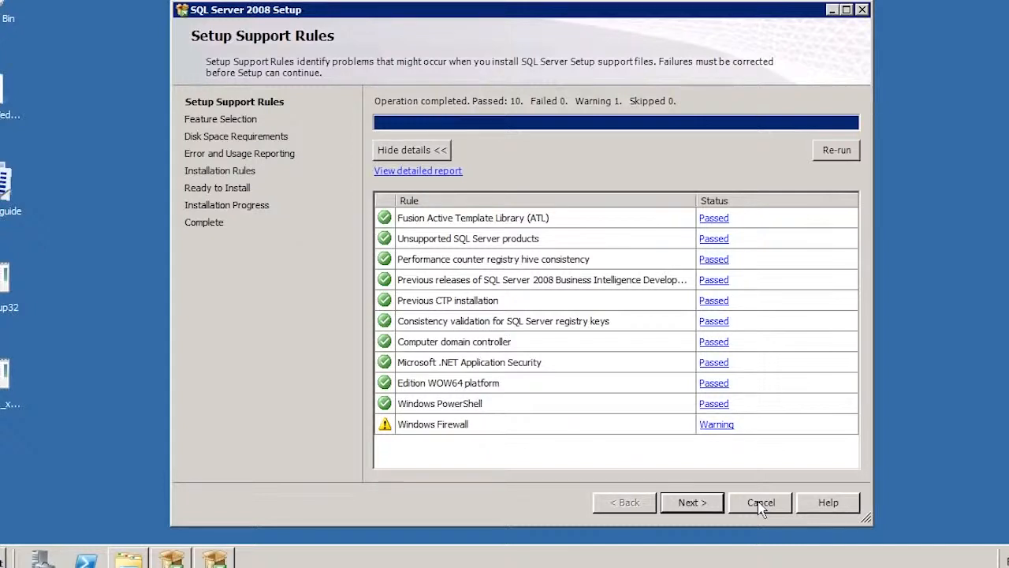
Choose Database Engine Services as the feature to install and keep the named instance SQLExpress, continuing to Server Configuration.
left_click(714, 505)
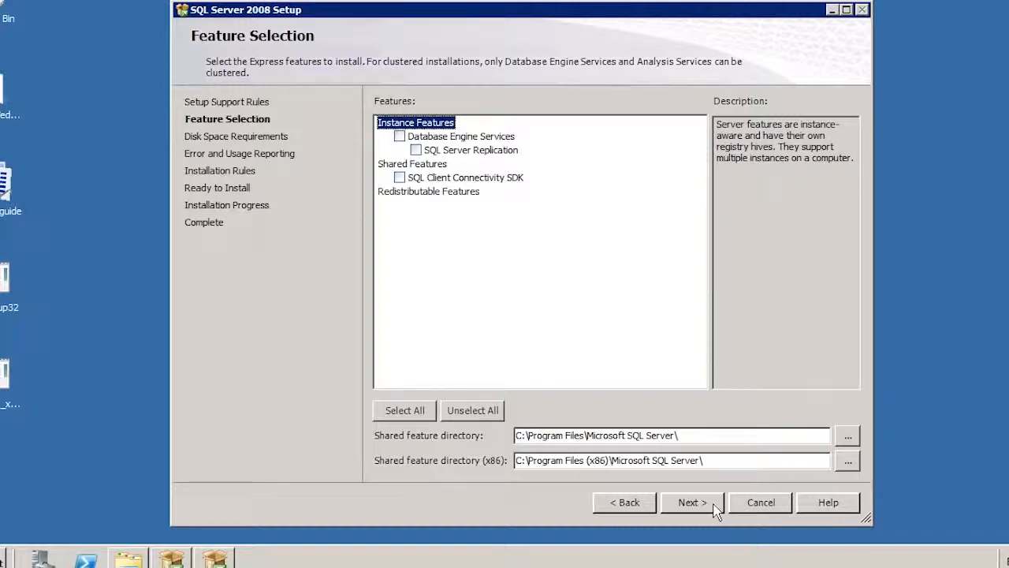
left_click(399, 136)
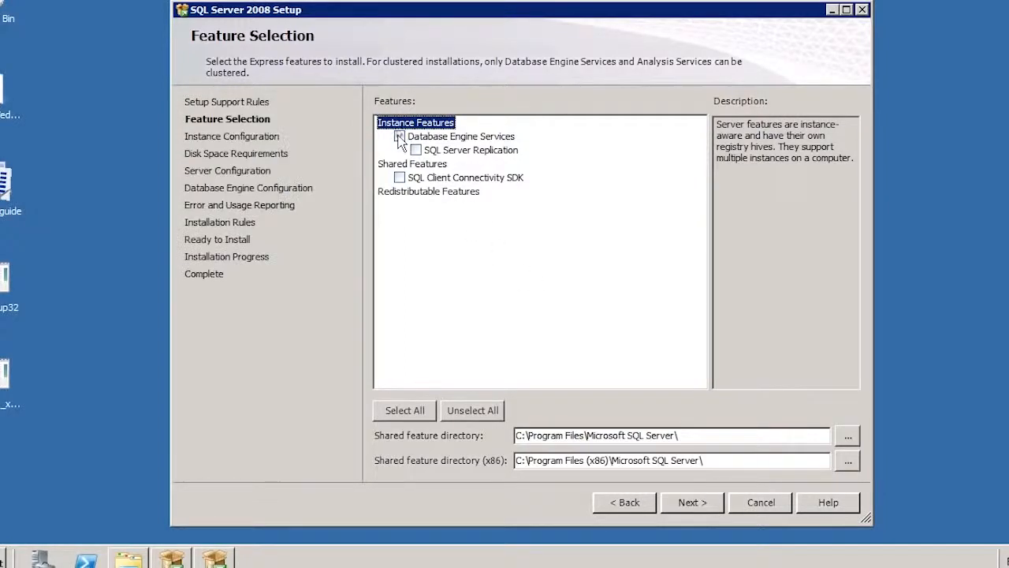
left_click(711, 503)
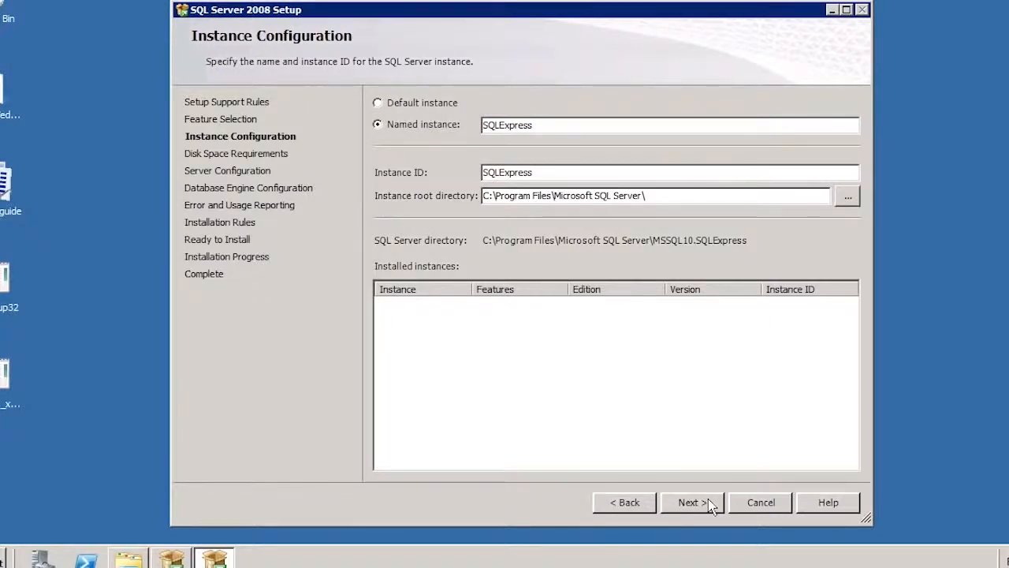
left_click(691, 502)
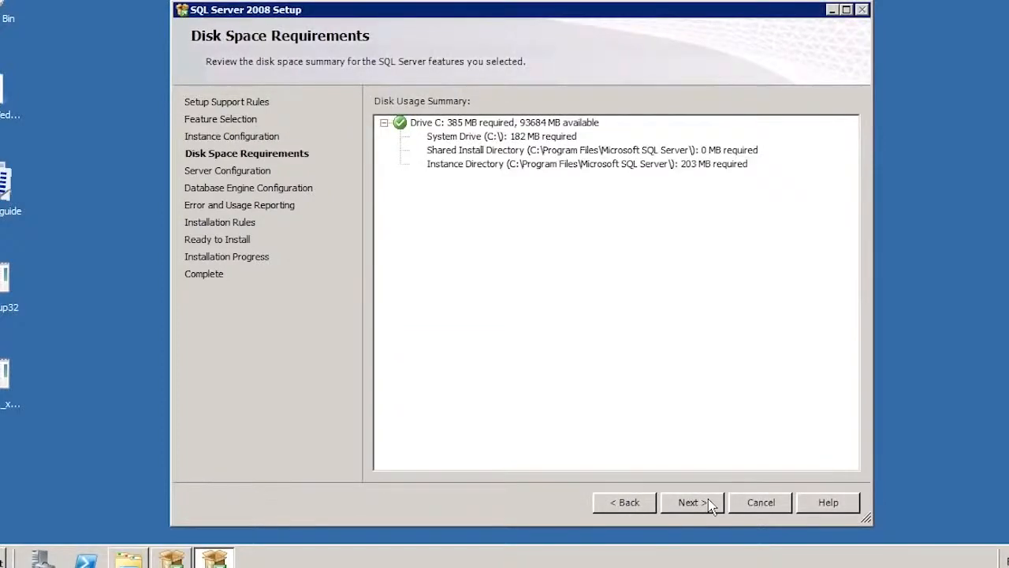
left_click(709, 503)
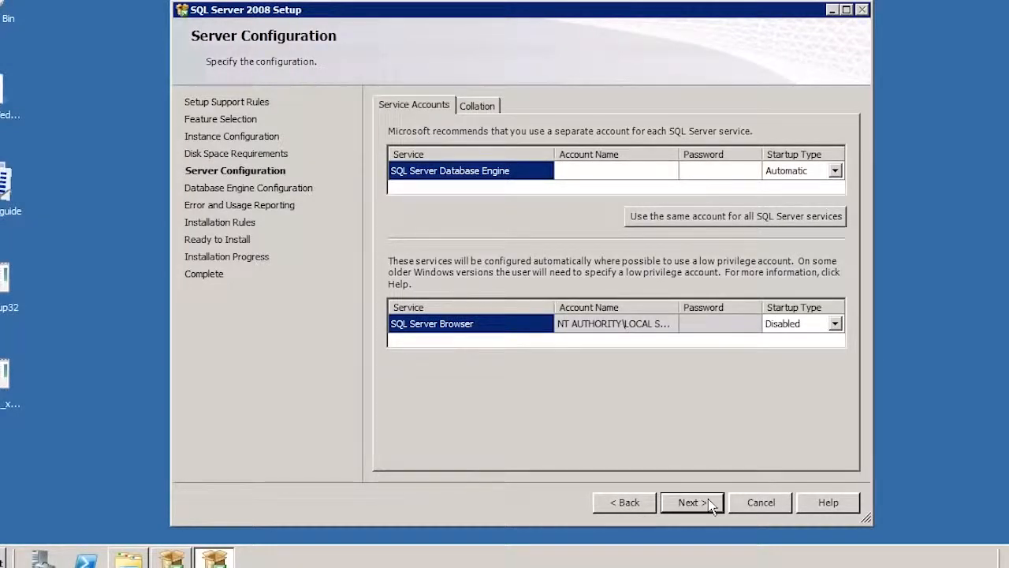
Set the SQL Server Database Engine service account to NT AUTHORITY\SYSTEM and continue to Database Engine Configuration.
left_click(671, 169)
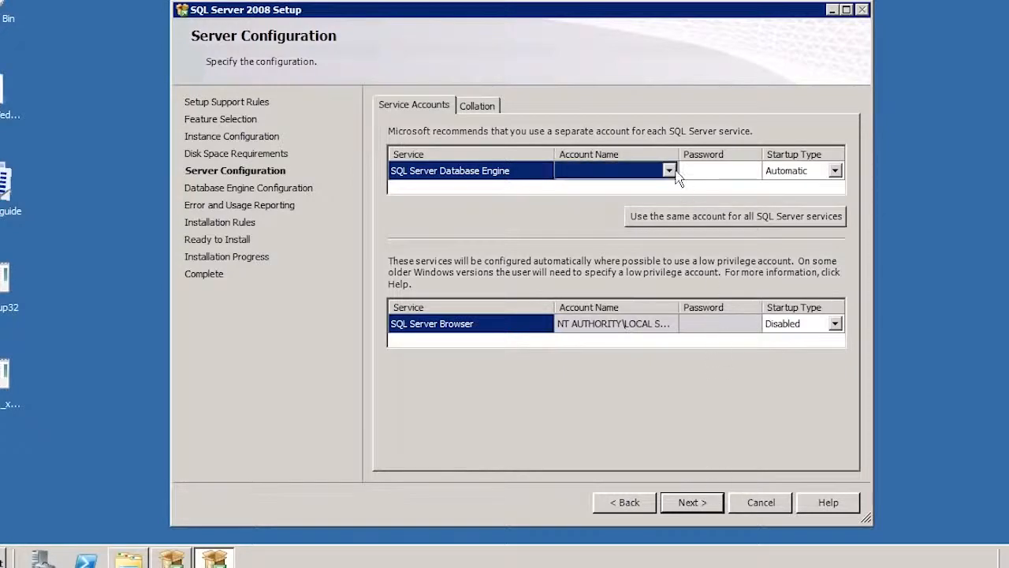
left_click(669, 170)
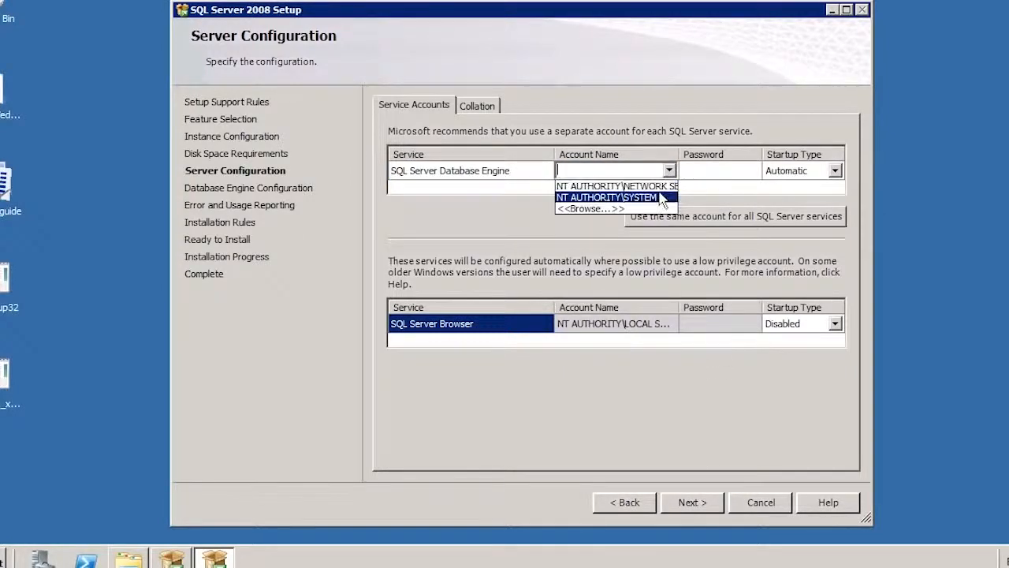
left_click(655, 196)
left_click(707, 503)
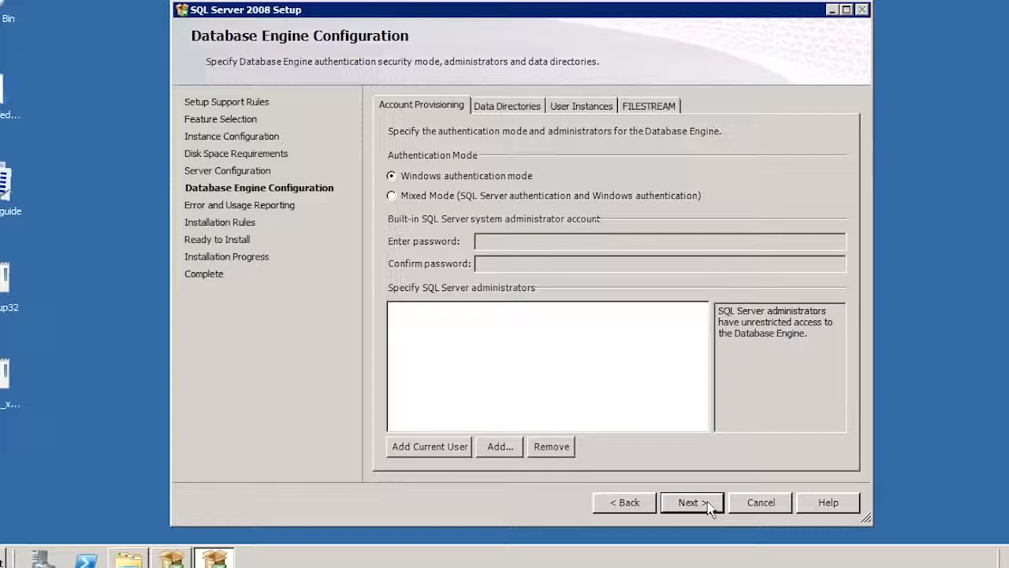
Add the current user as SQL Server administrator under Windows authentication mode and continue without sending error or usage reports.
left_click(404, 446)
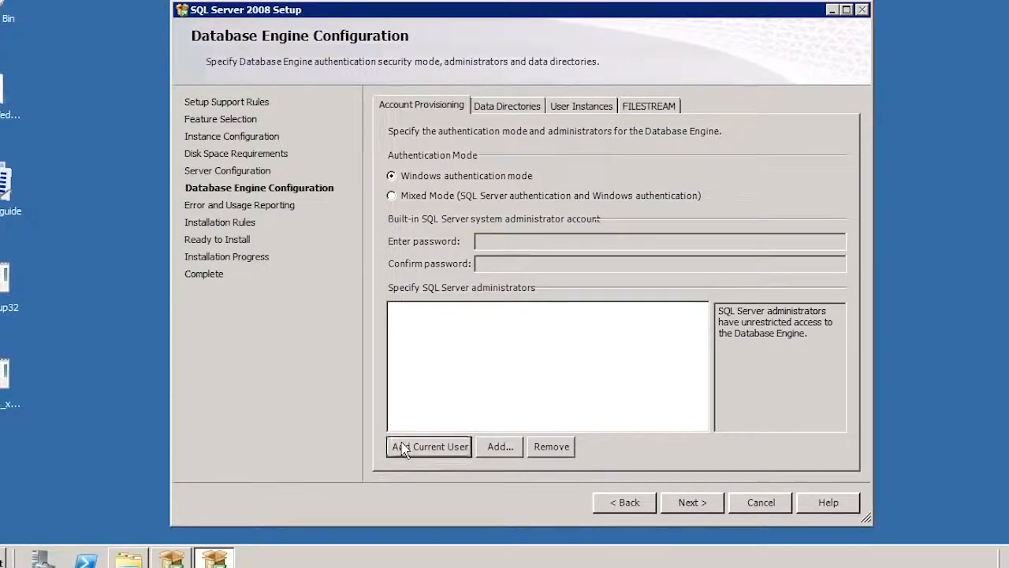
left_click(717, 508)
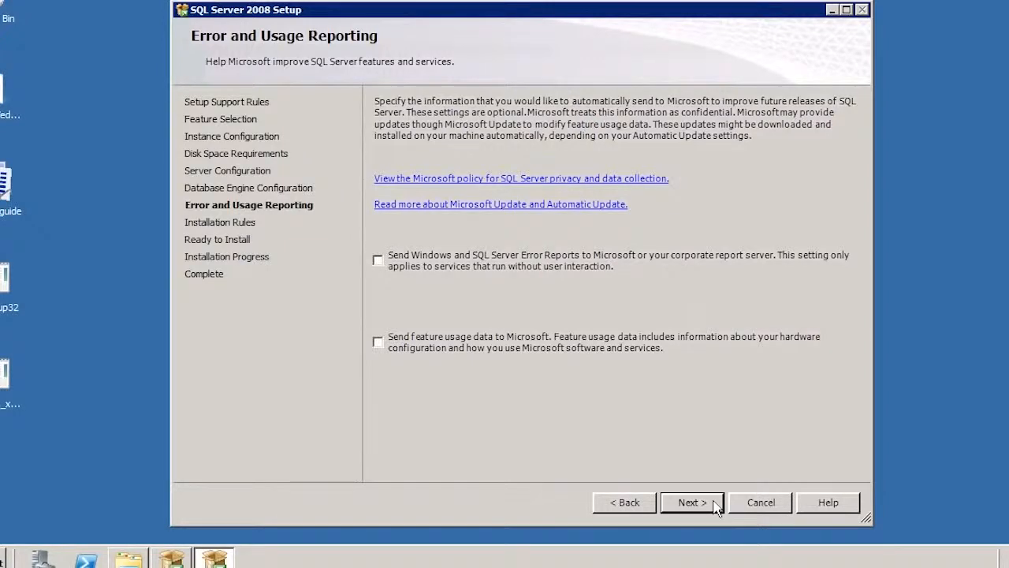
left_click(716, 507)
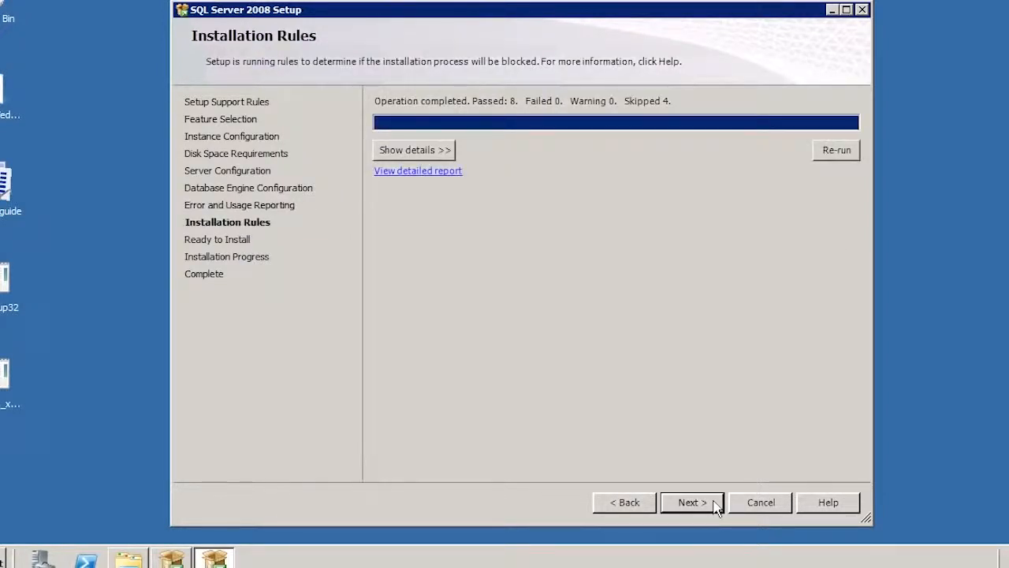
Install SQL Server 2008 with the summarized settings, and close the finished setup and the SQL Server Installation Center.
left_click(692, 503)
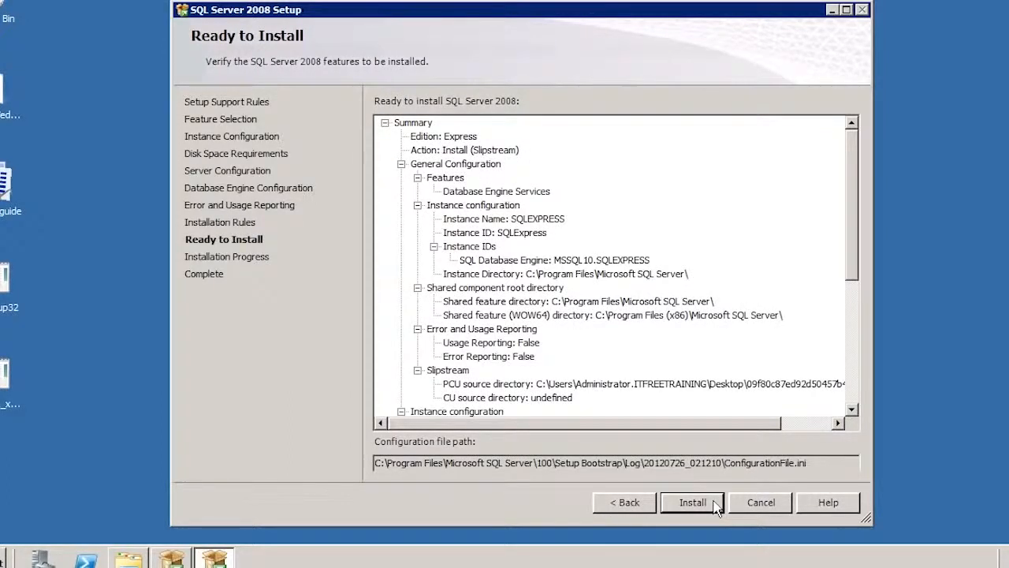
left_click(714, 503)
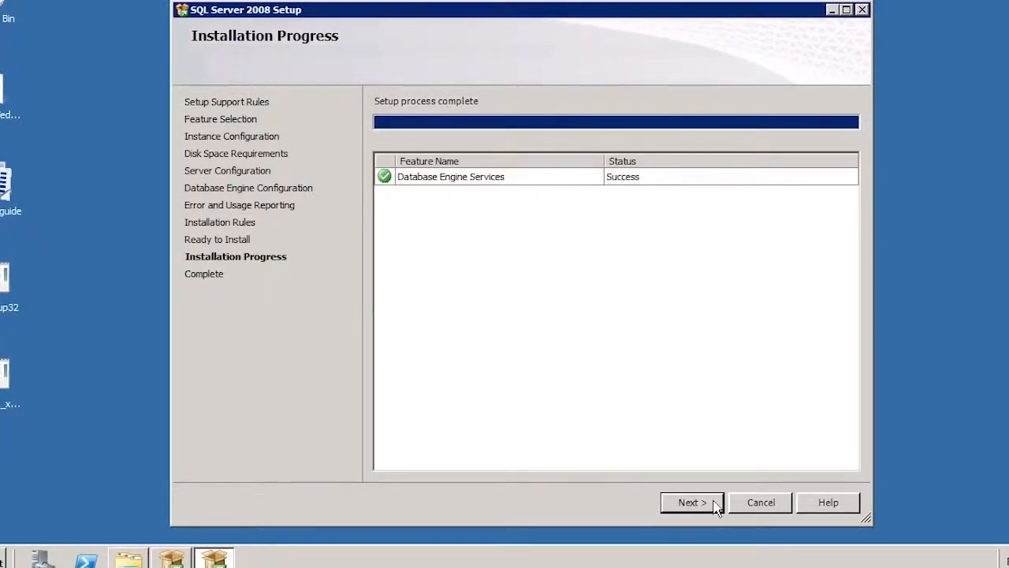
left_click(714, 504)
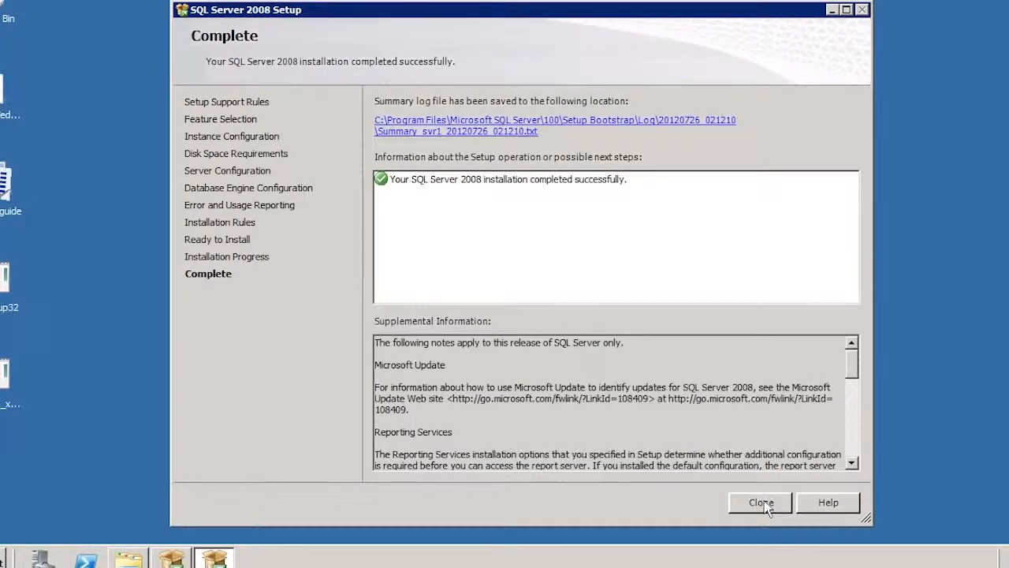
left_click(758, 502)
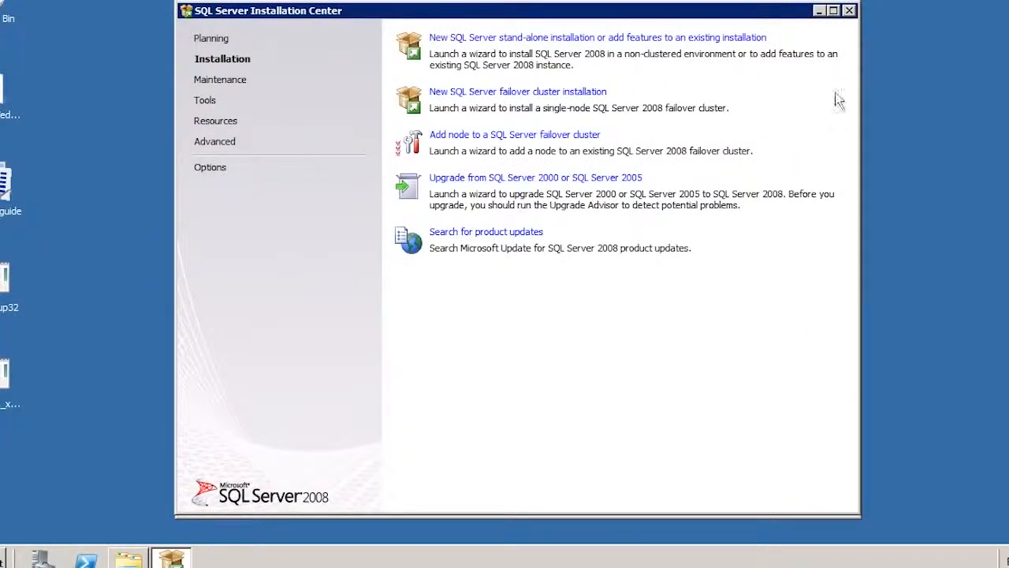
left_click(849, 10)
left_click(818, 35)
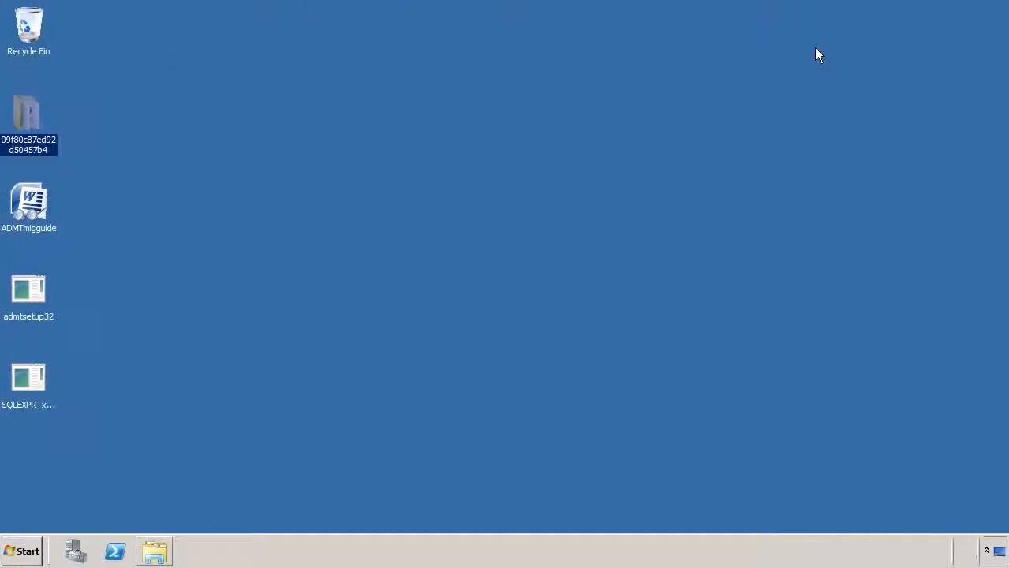
Run admtsetup32 from the desktop, accept the license agreement and decline the Customer Experience Improvement Program.
double_click(30, 303)
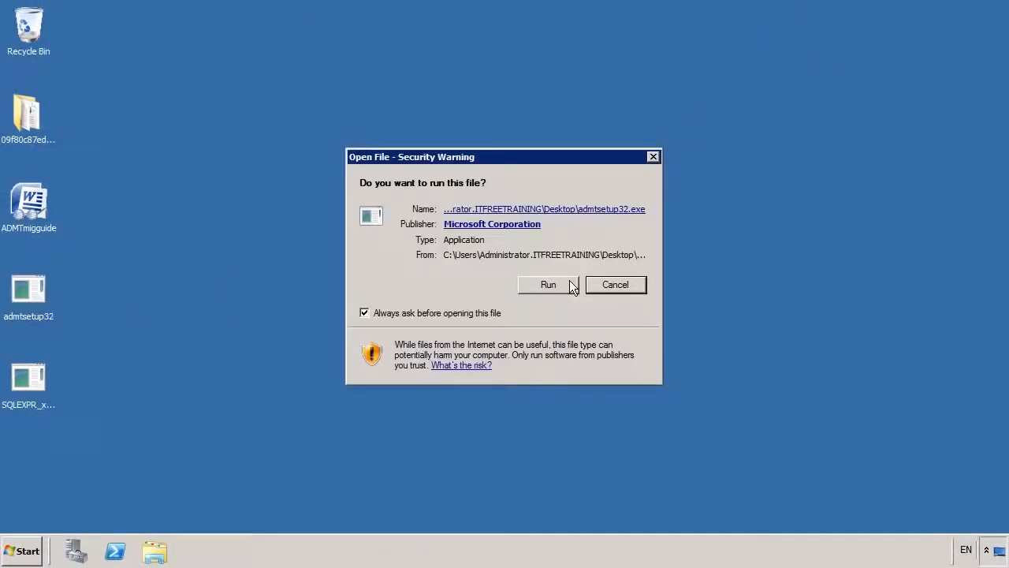
left_click(571, 282)
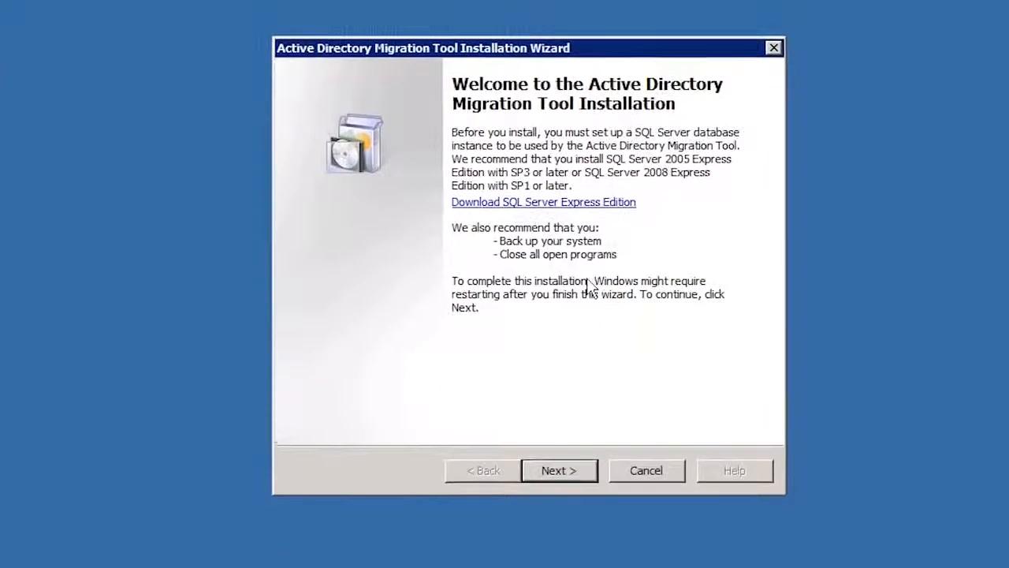
left_click(579, 475)
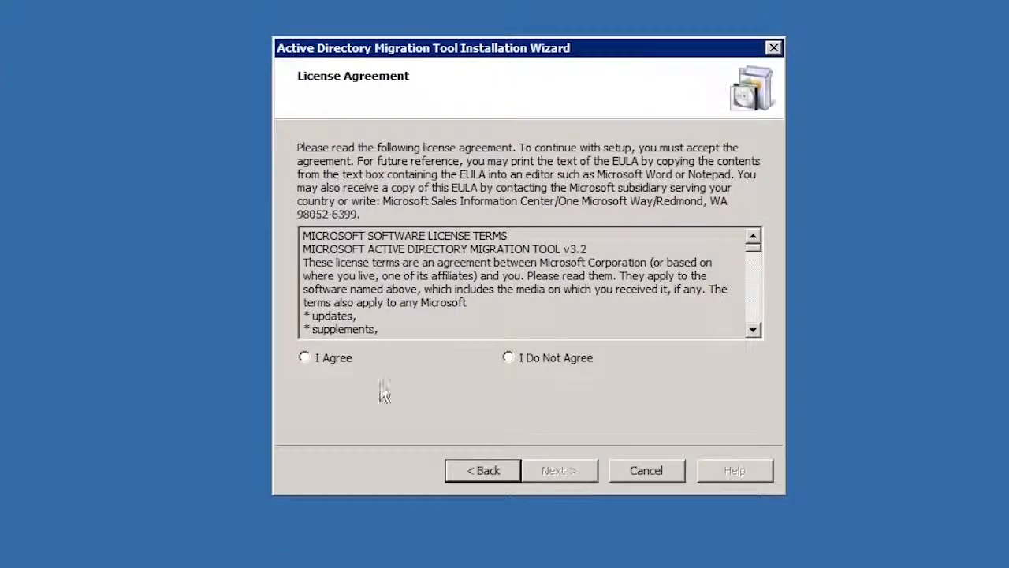
left_click(307, 360)
left_click(590, 467)
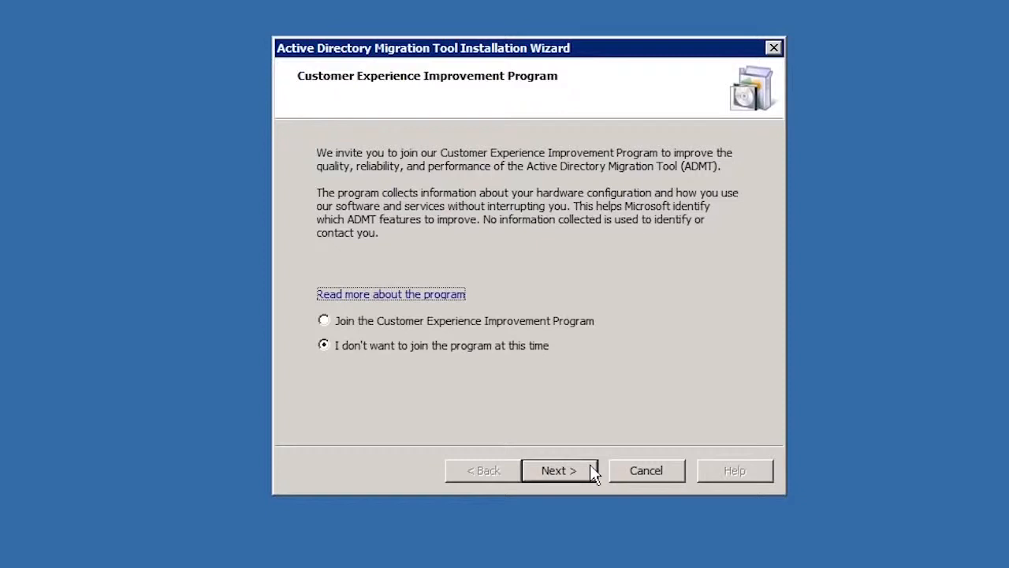
left_click(590, 464)
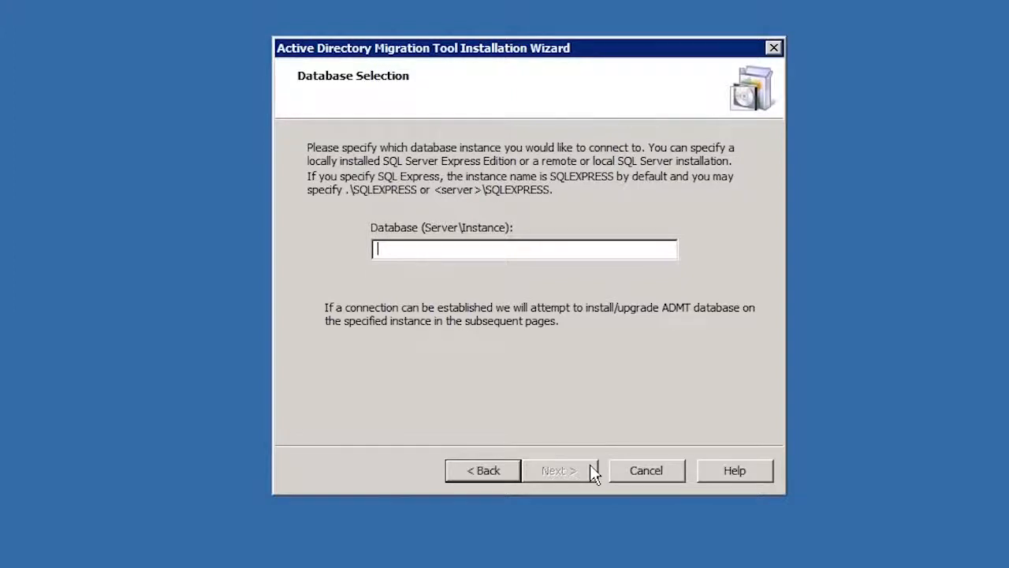
Connect ADMT to the database instance .\SQLEXPRESS and finish the installation without importing data from an existing database.
type(".\\SQLEXPRESS")
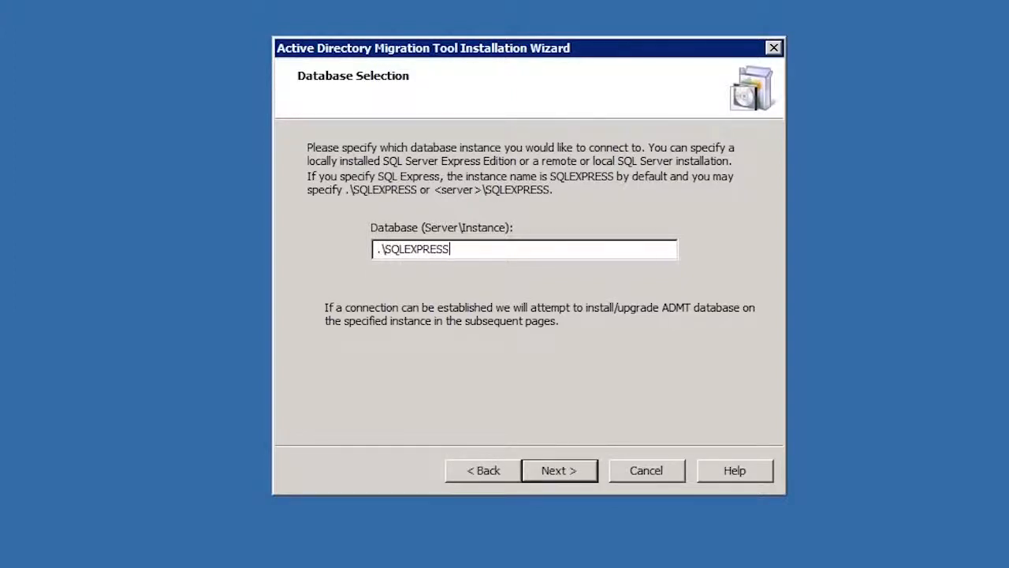
left_click(593, 471)
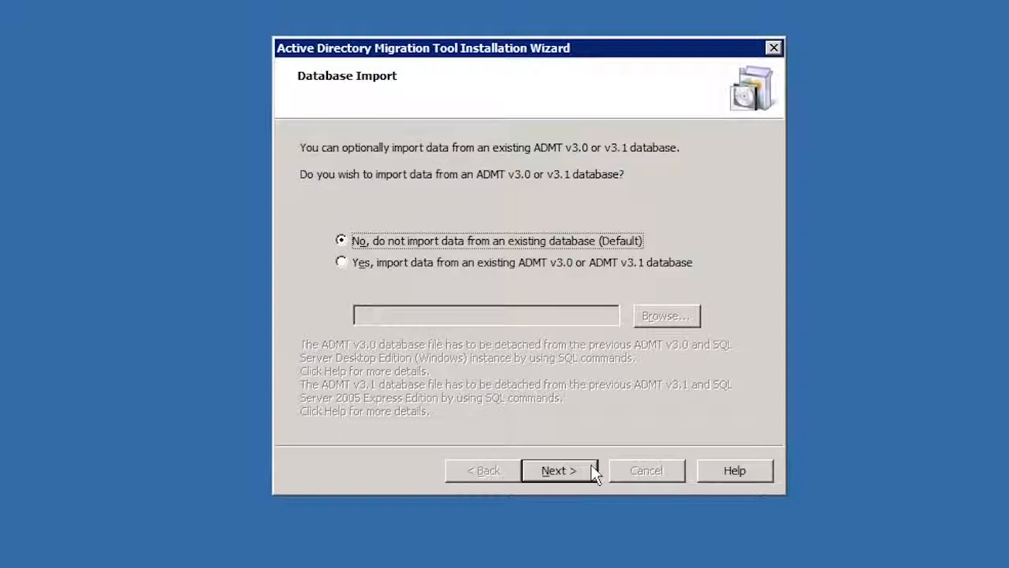
left_click(594, 472)
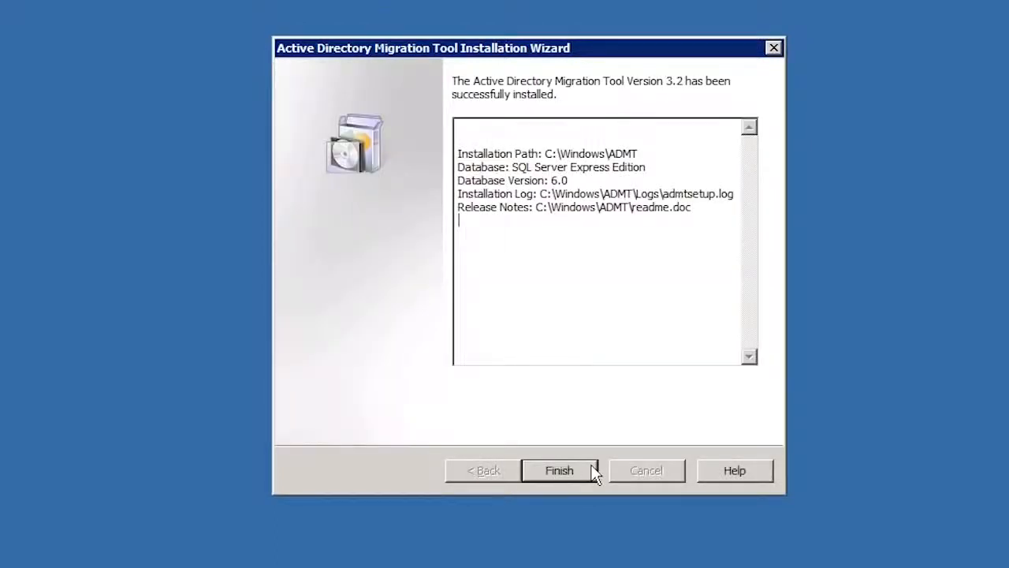
left_click(594, 472)
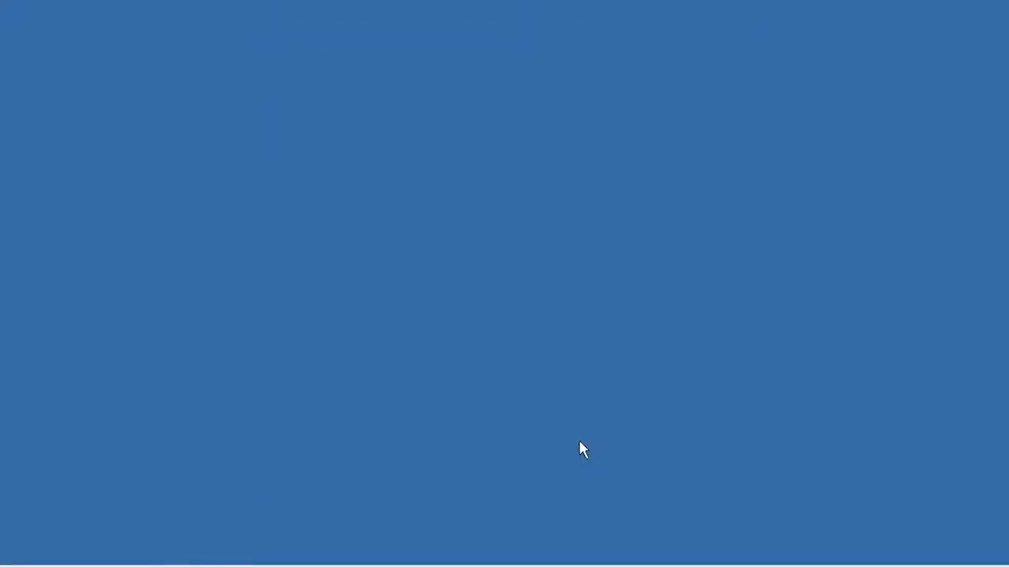
Open Active Directory Migration Tool and start the User Account Migration Wizard, continuing to Domain Selection.
left_click(22, 551)
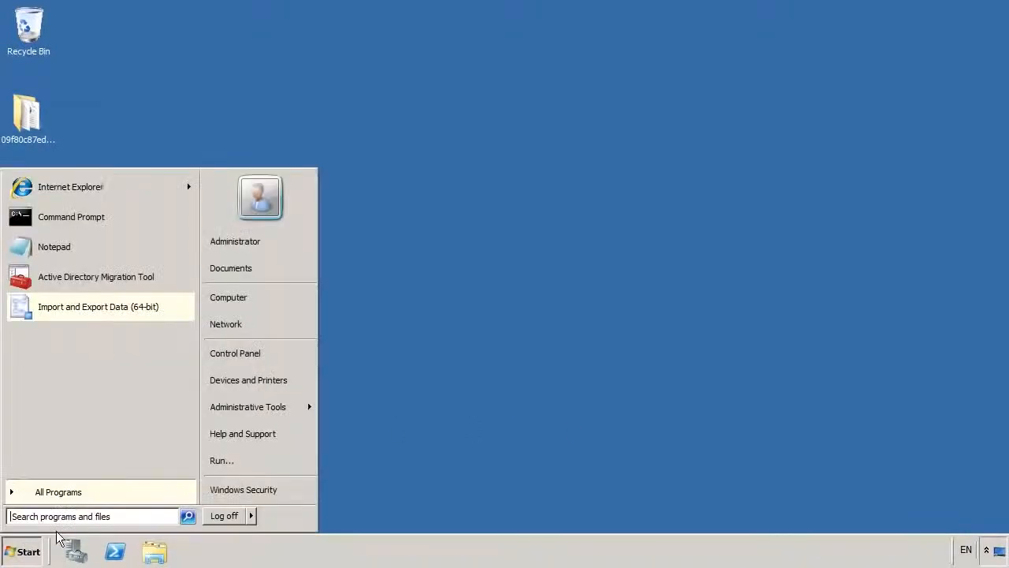
mouse_move(281, 406)
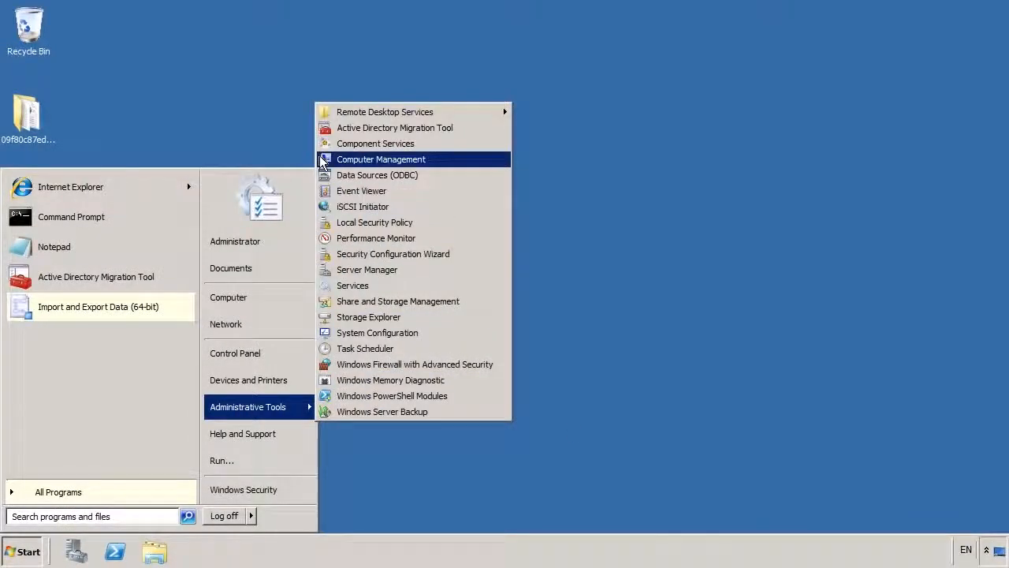
left_click(498, 135)
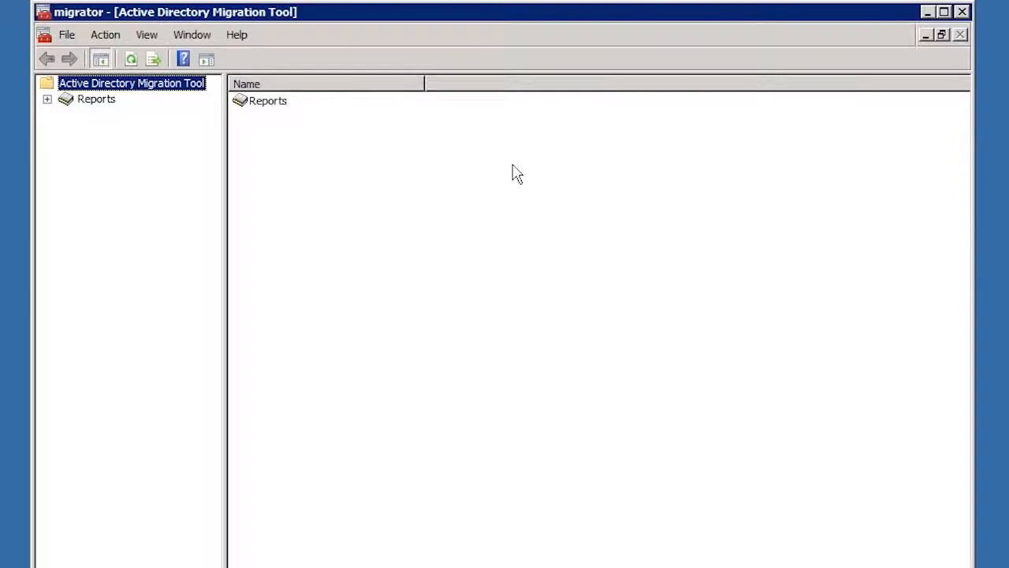
right_click(74, 84)
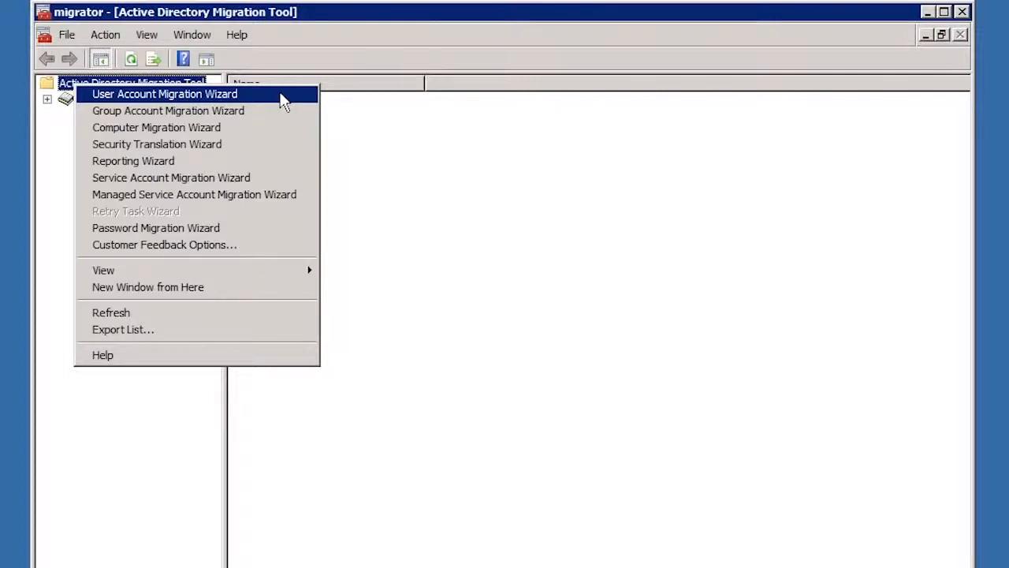
left_click(281, 95)
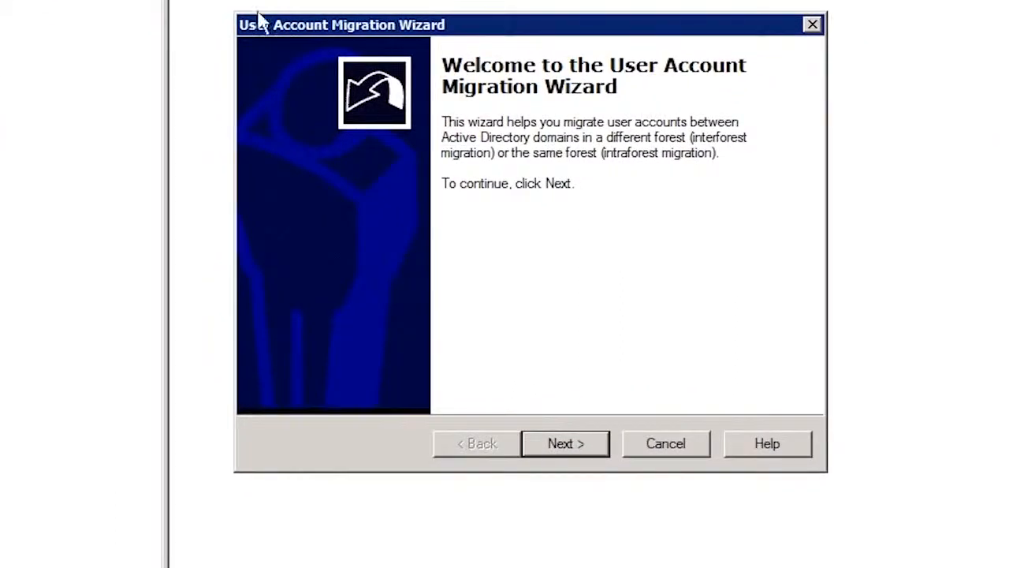
left_click(584, 450)
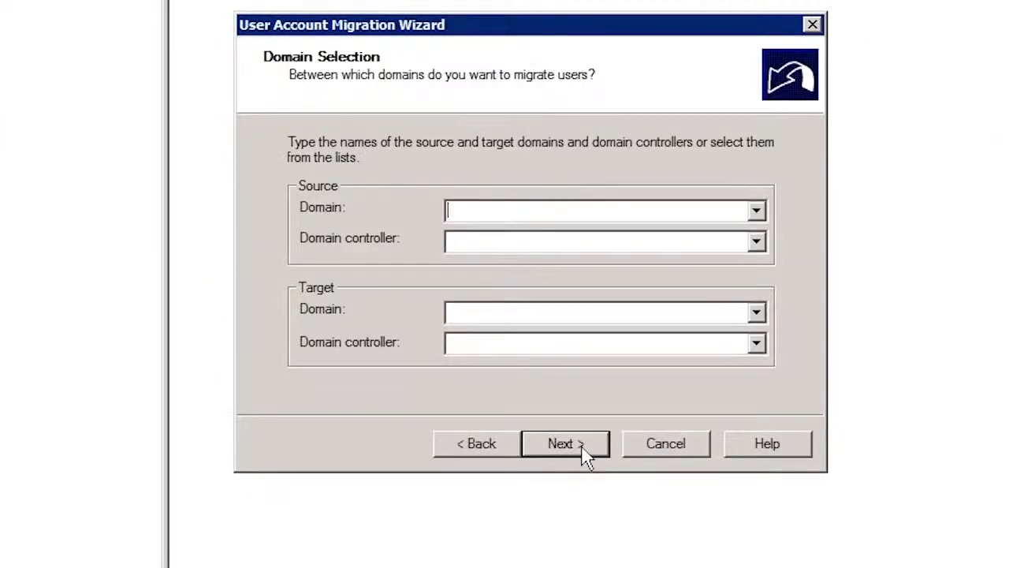
Set the source domain to HighCostTraining.local and the target domain to ITFreeTraining.local, using any domain controller for both.
type("HighCostTraining.local")
key("Tab")
key("Tab")
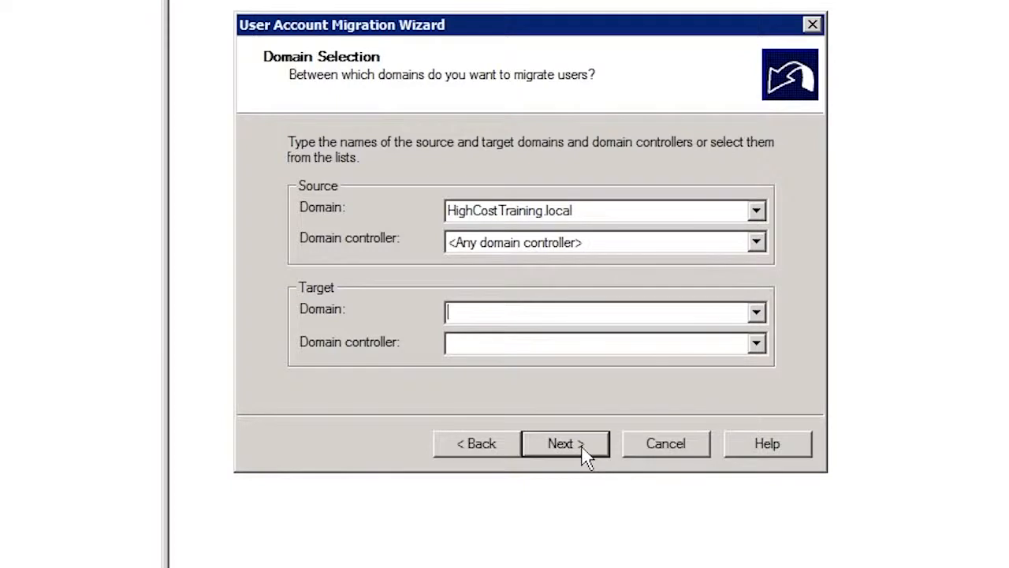
type("ITFreeTraining.local")
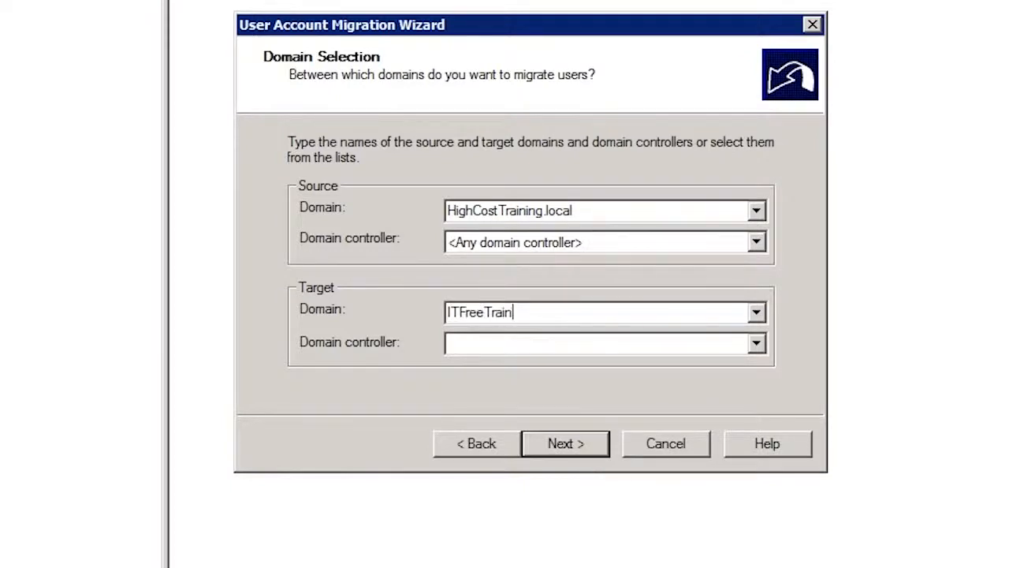
key("Tab")
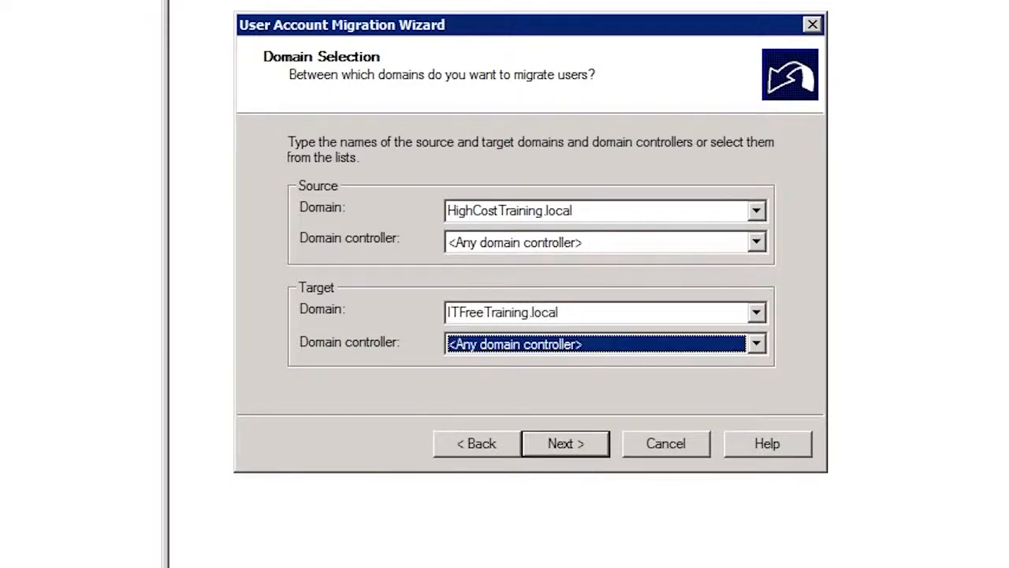
left_click(585, 447)
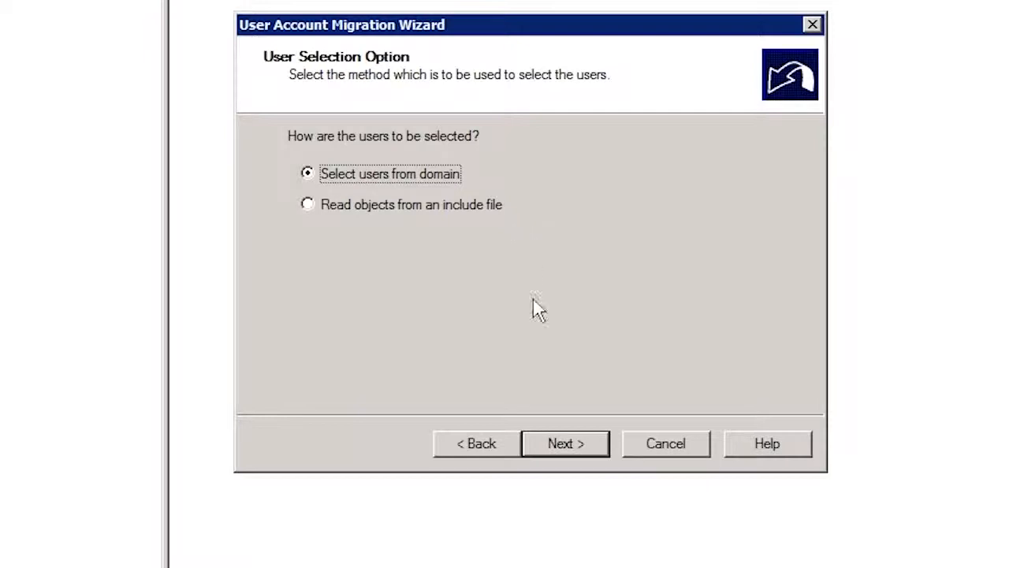
Select users from the domain, add the two source user accounts by surname and continue to Organizational Unit Selection.
left_click(564, 444)
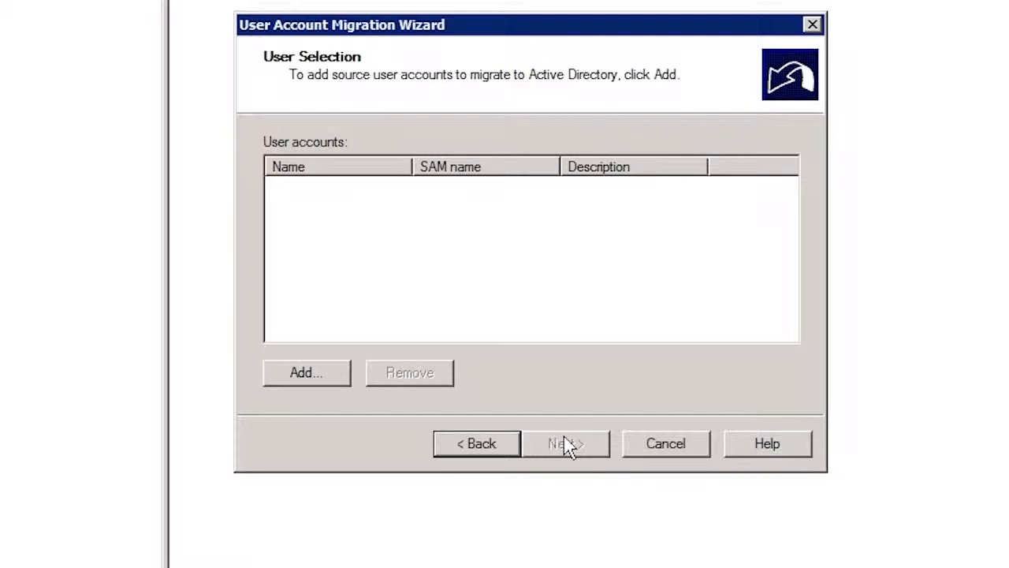
left_click(284, 384)
type("Doe")
key("Return")
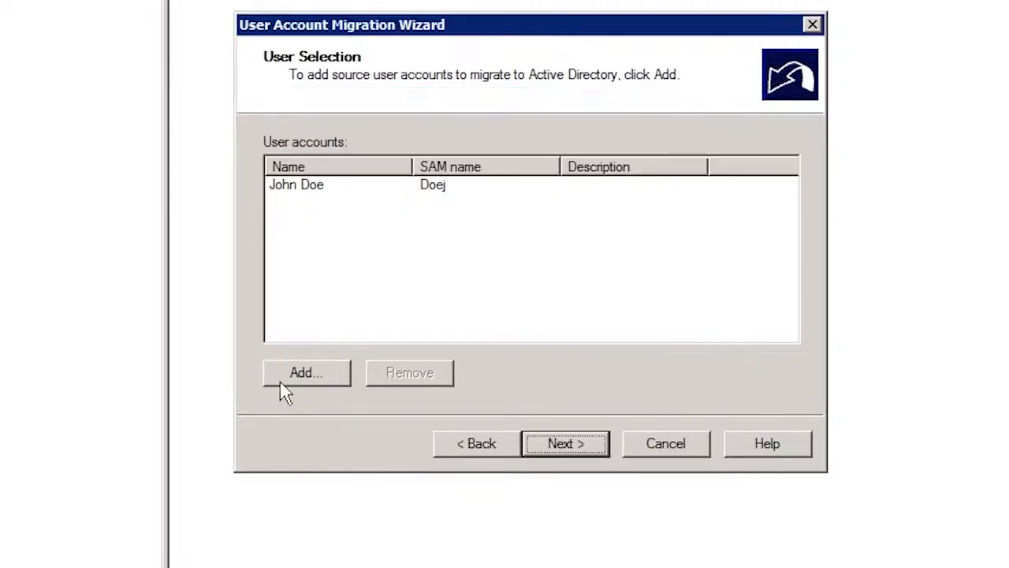
type("Brown")
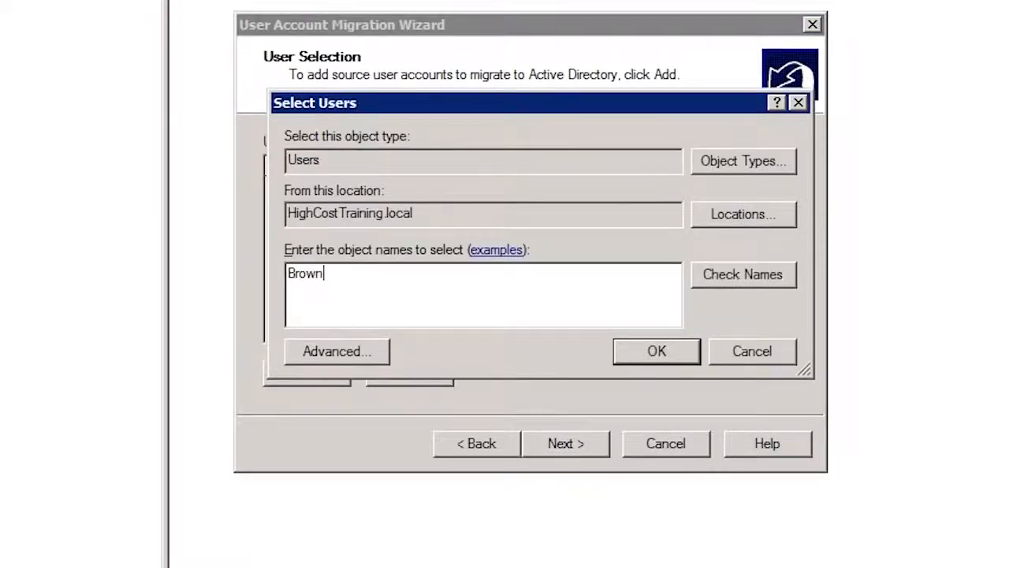
key("Return")
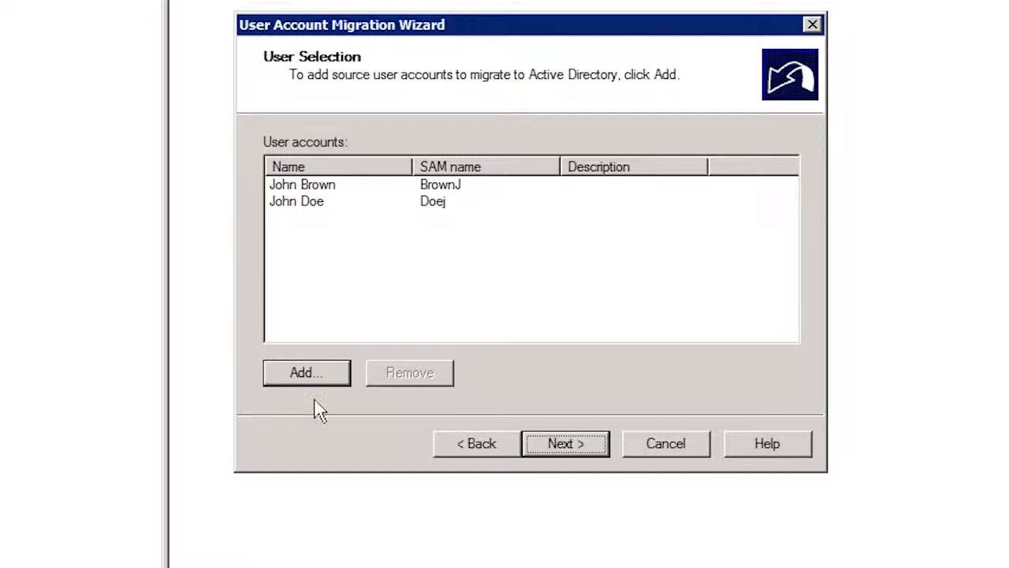
left_click(603, 451)
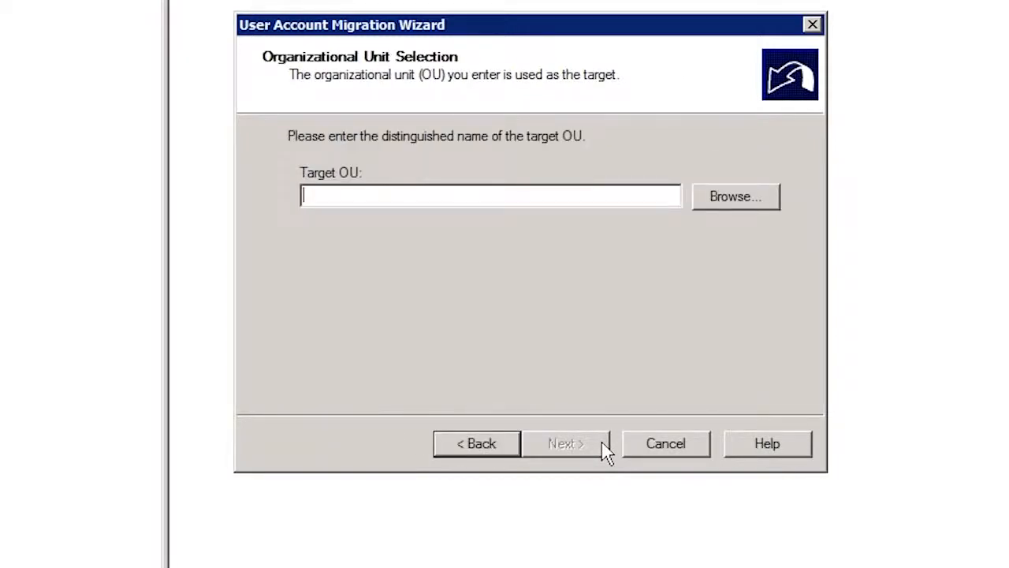
Set the target OU to Sales within the Users OU of New York and continue to Password Options.
left_click(733, 208)
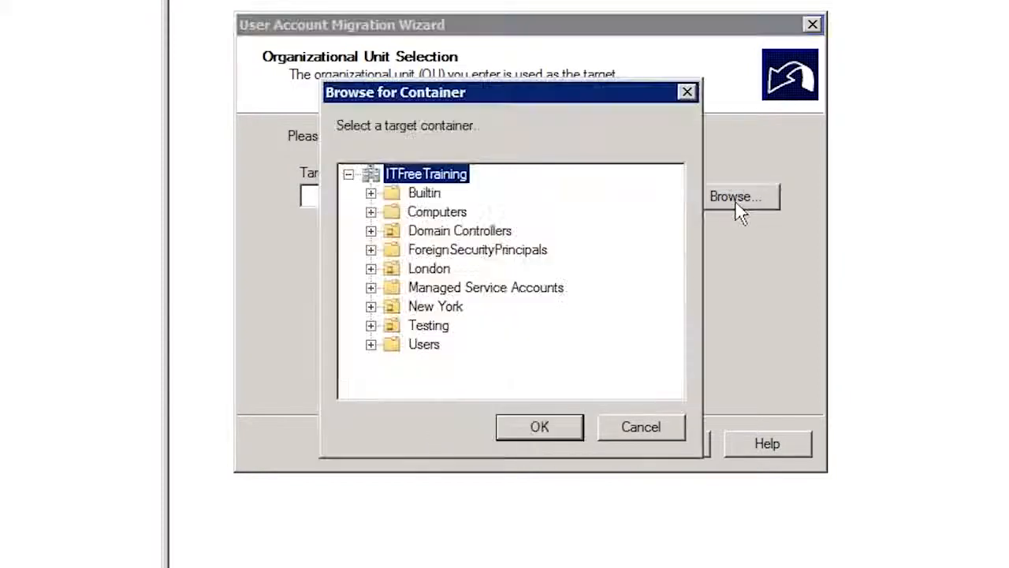
double_click(419, 307)
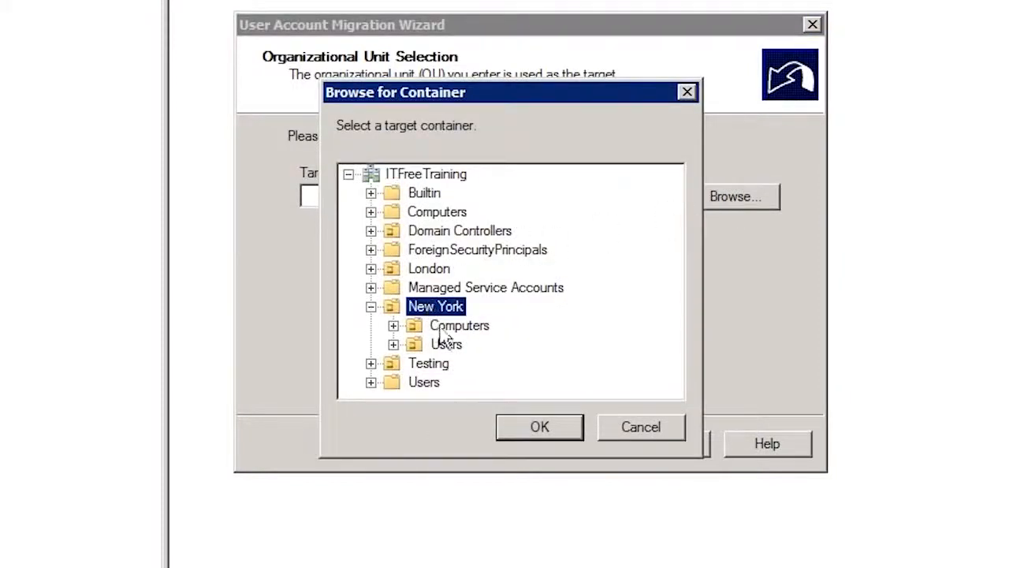
double_click(446, 345)
left_click(469, 382)
left_click(564, 428)
left_click(576, 454)
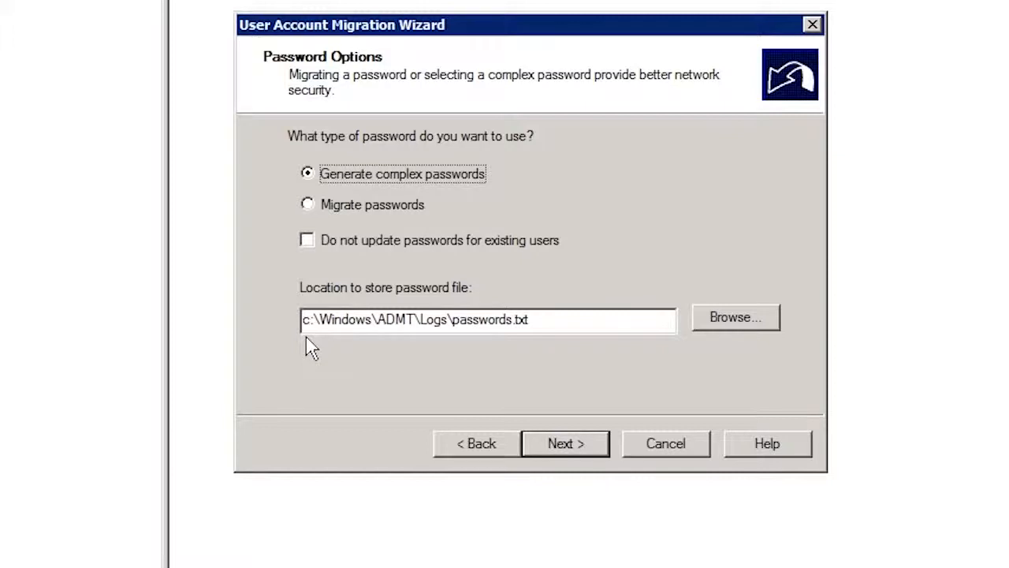
Continue to Object Property Exclusion, keeping generated complex passwords, target state same as source without SID migration, and only Fix users' group memberships.
left_click(594, 447)
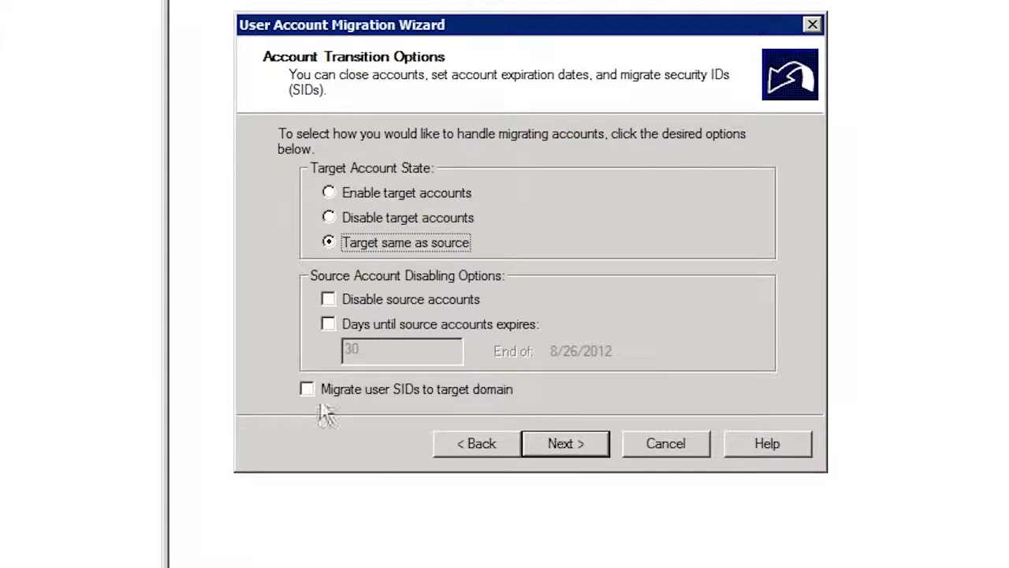
left_click(571, 443)
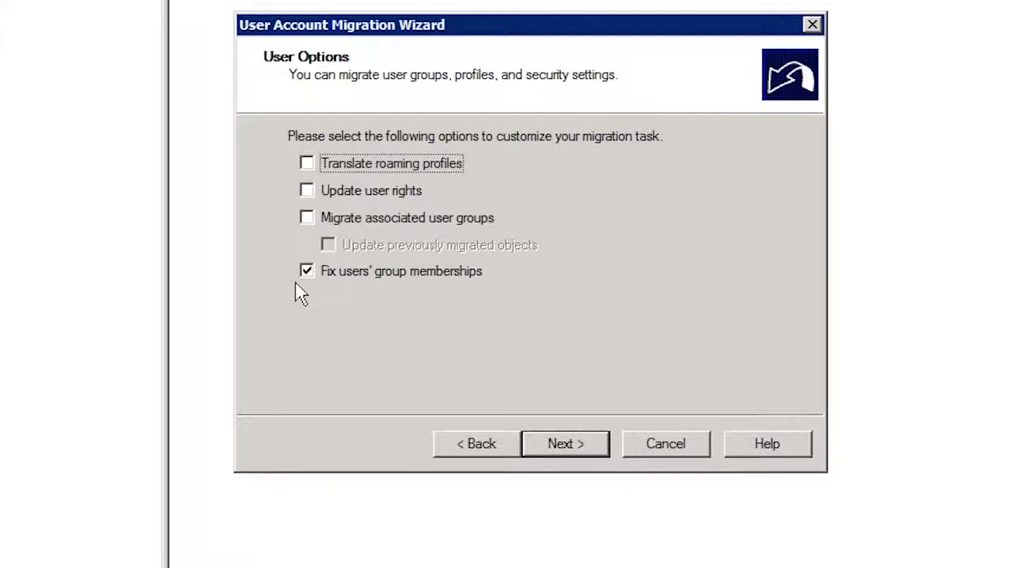
left_click(590, 442)
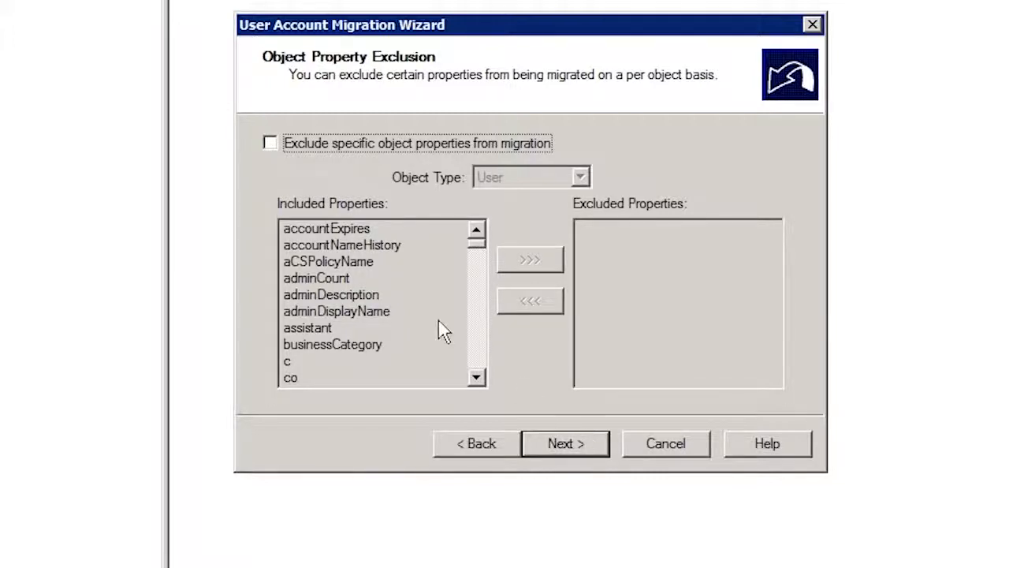
left_click(282, 148)
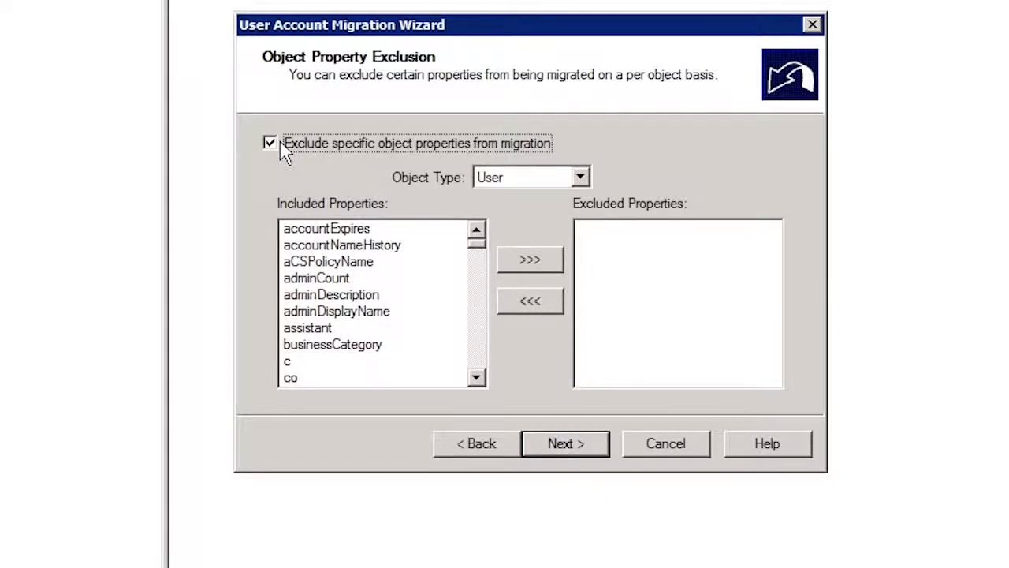
scroll(484, 331, "down", 10)
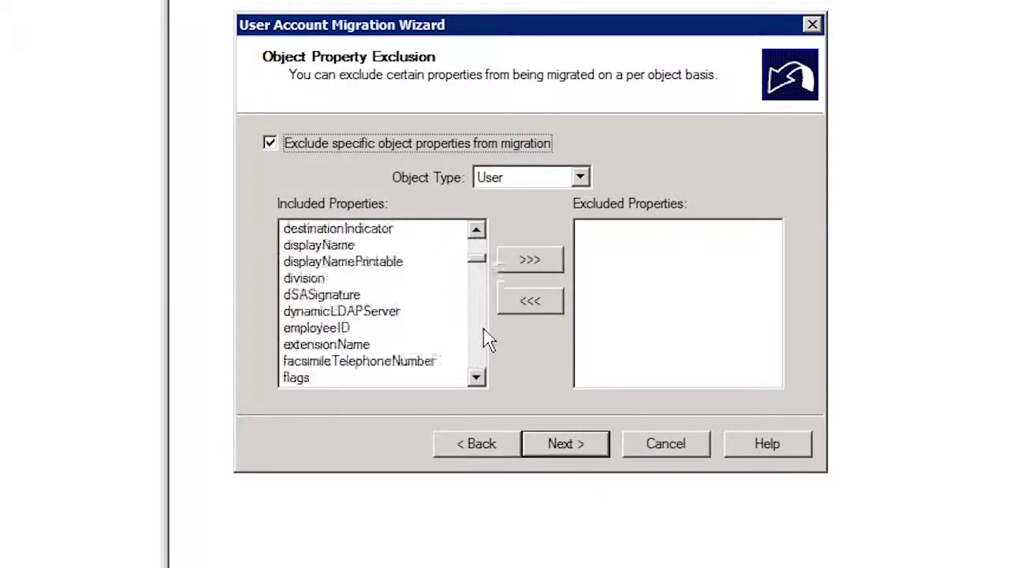
left_click(484, 339)
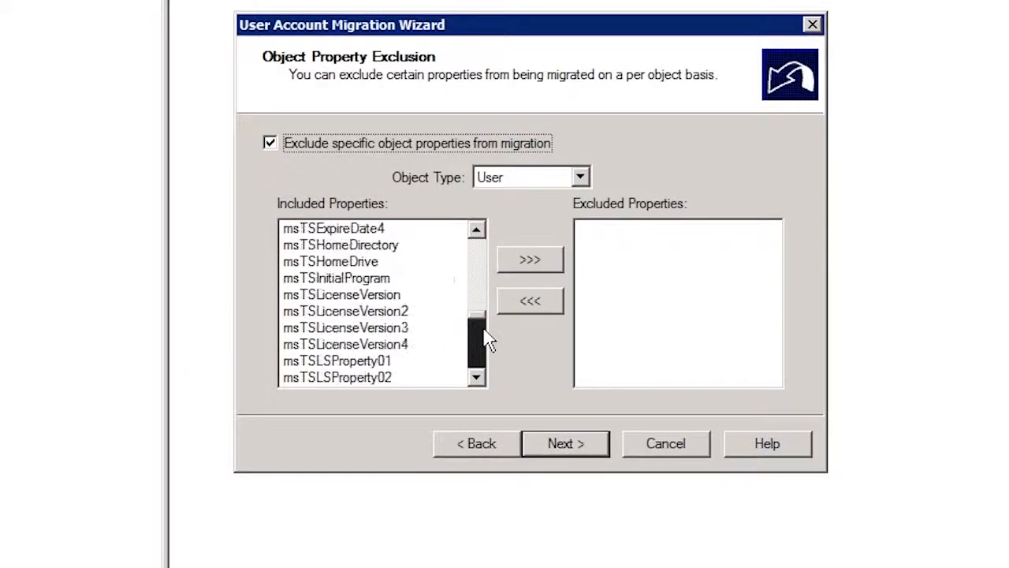
left_click_drag(482, 337, 481, 248)
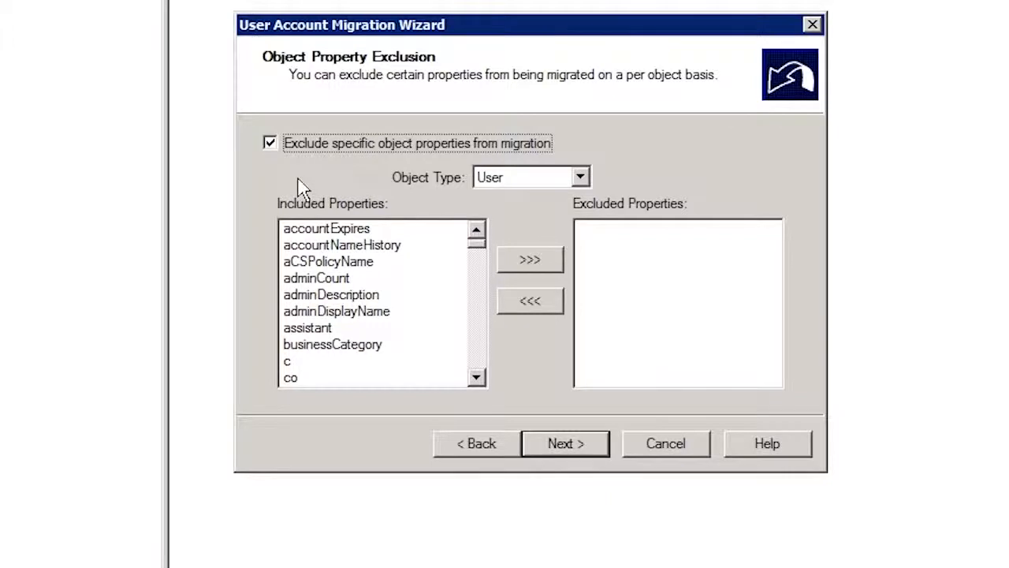
left_click(271, 144)
Exclude no properties, choose not to migrate source objects when a conflict is detected, and finish the wizard to run the migration.
left_click(578, 456)
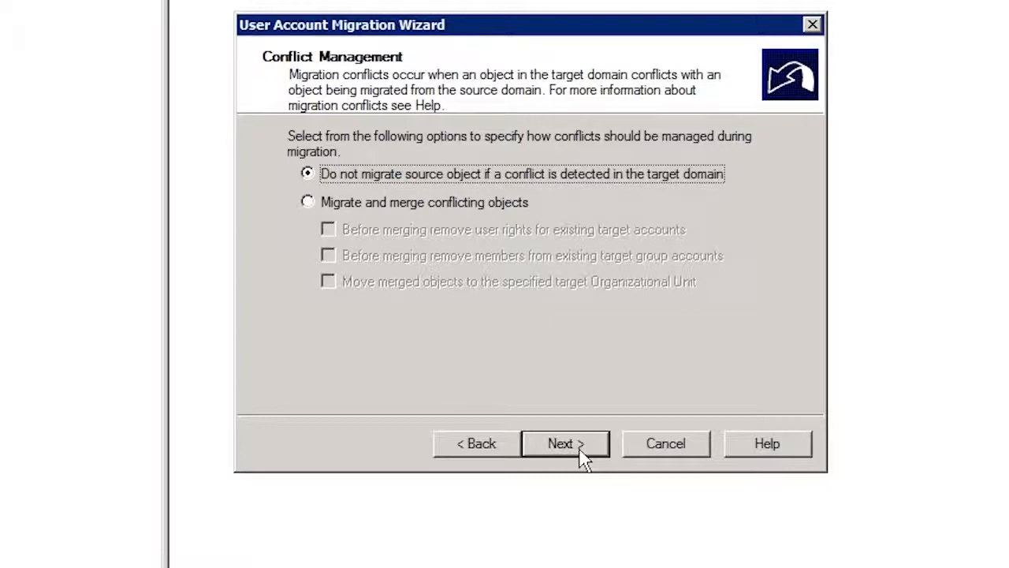
left_click(306, 203)
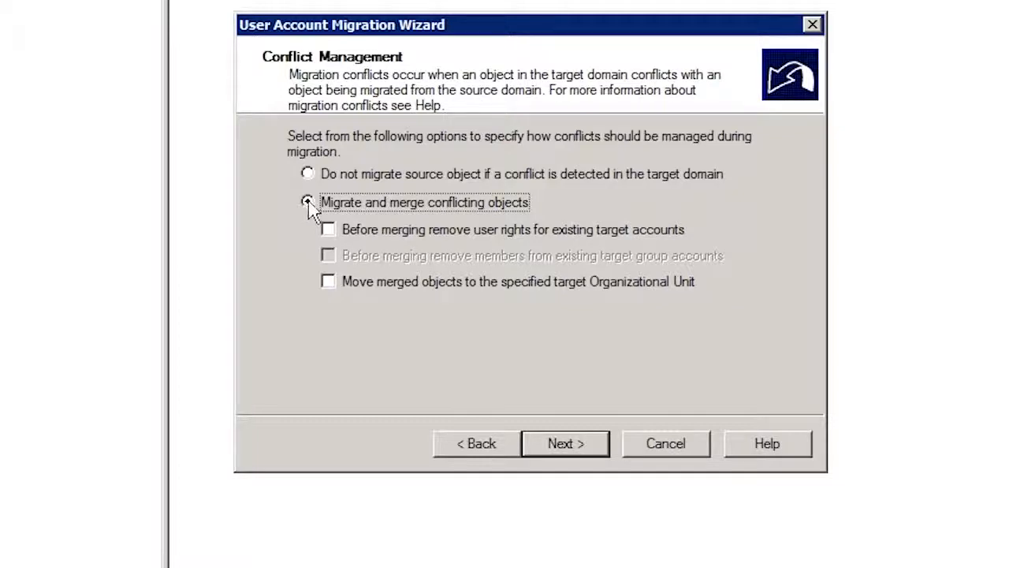
left_click(351, 176)
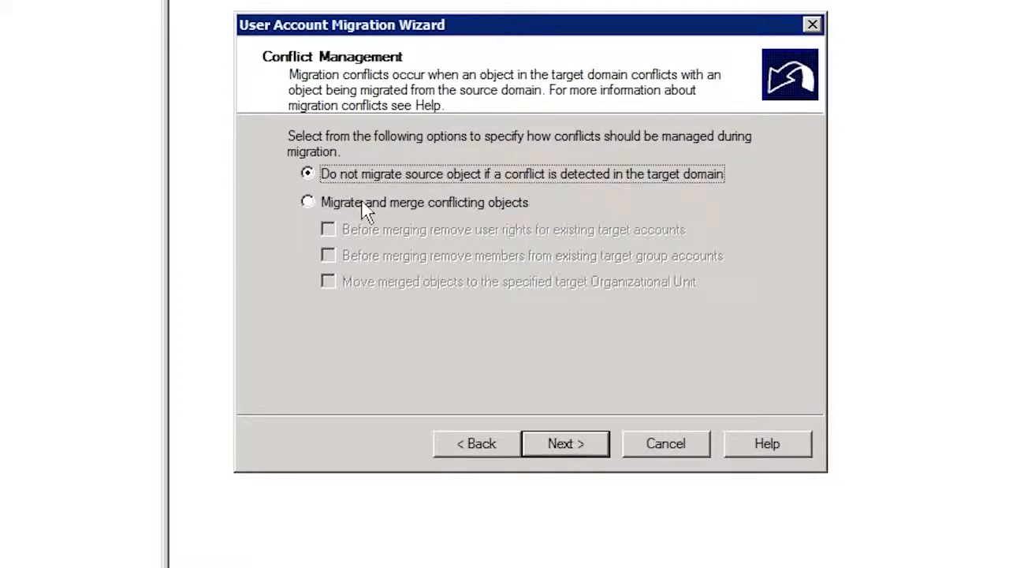
left_click(590, 462)
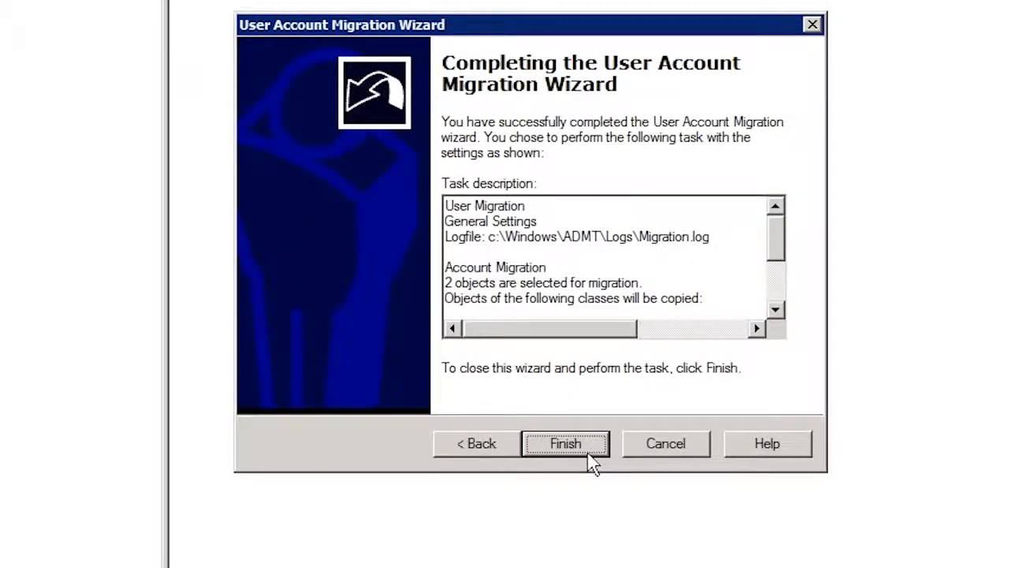
left_click(583, 447)
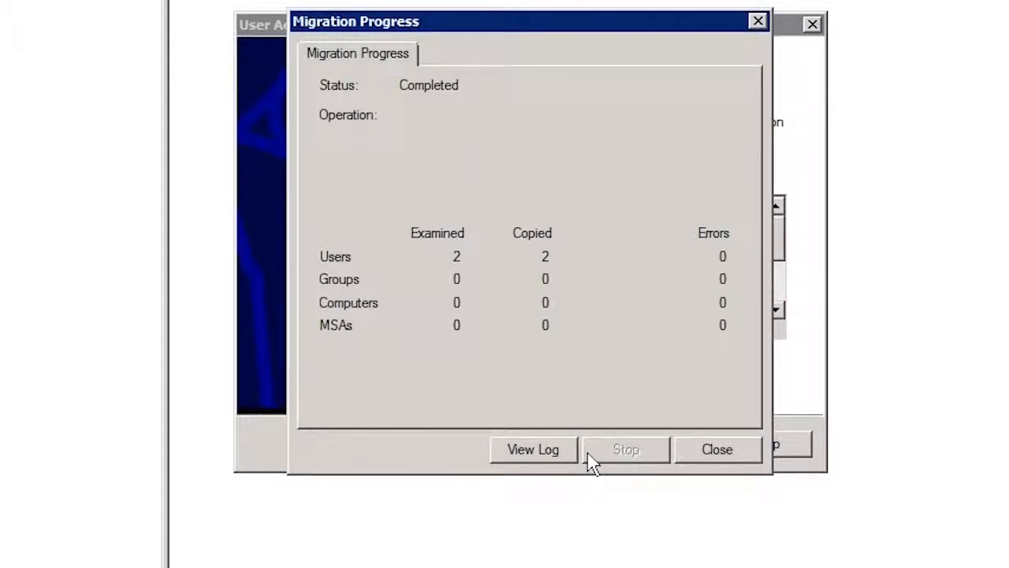
View the migration log and examine the Object Migration Section entries for the two user accounts.
left_click(552, 450)
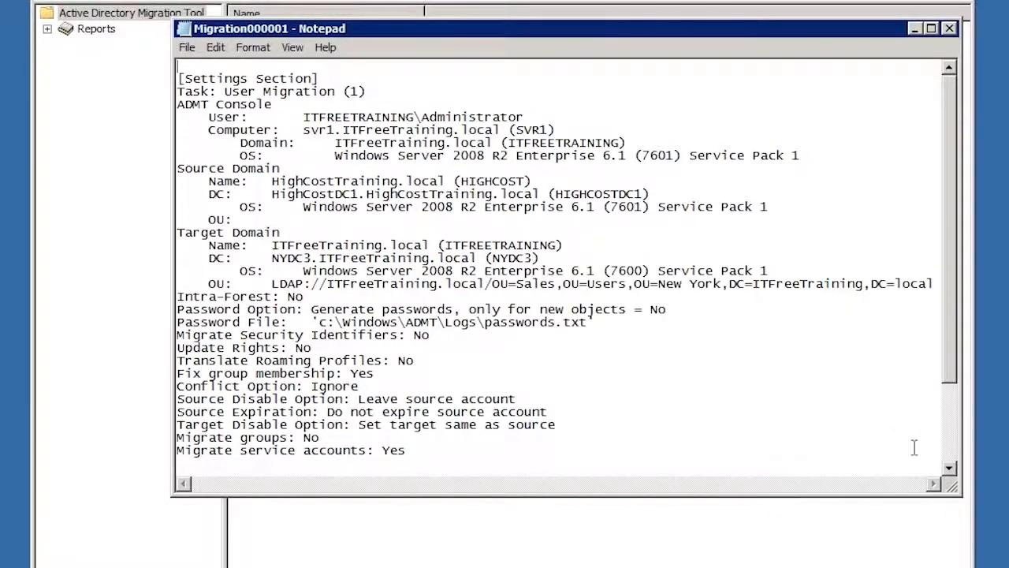
left_click(949, 450)
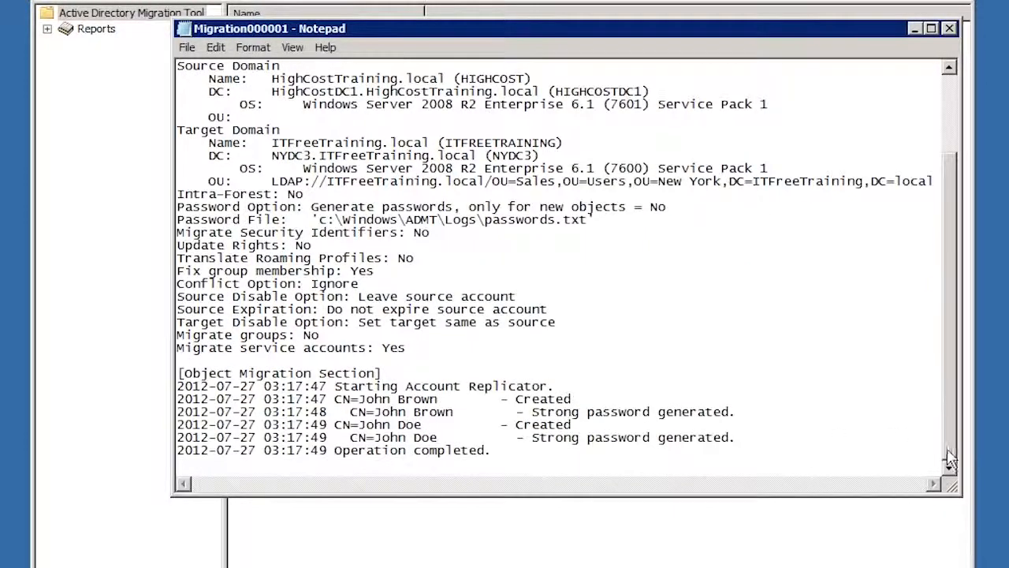
left_click_drag(356, 399, 438, 398)
left_click_drag(359, 424, 426, 424)
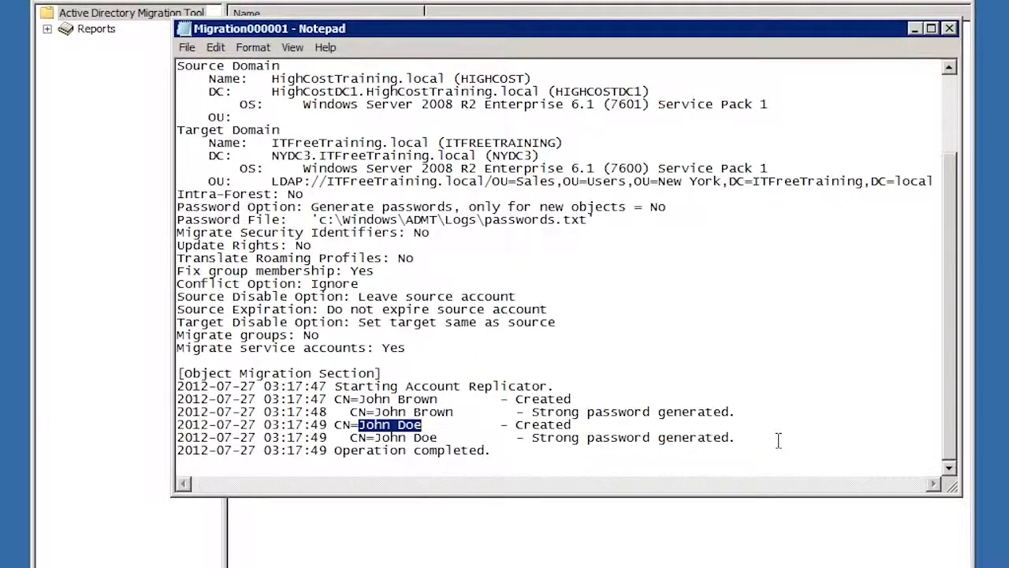